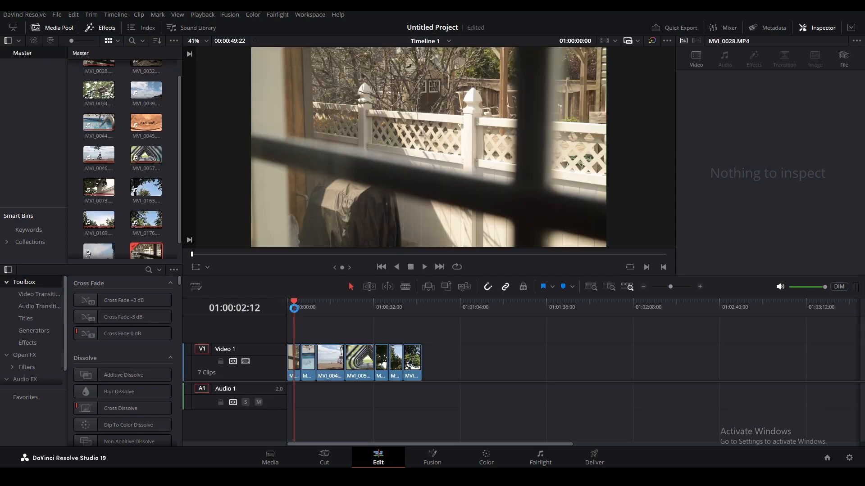
Scrub the timeline to the last clip, open the Color page and select clip 01 for grading.
{"action": "left_click_drag", "start_coordinate": [293, 302], "coordinate": [413, 302]}
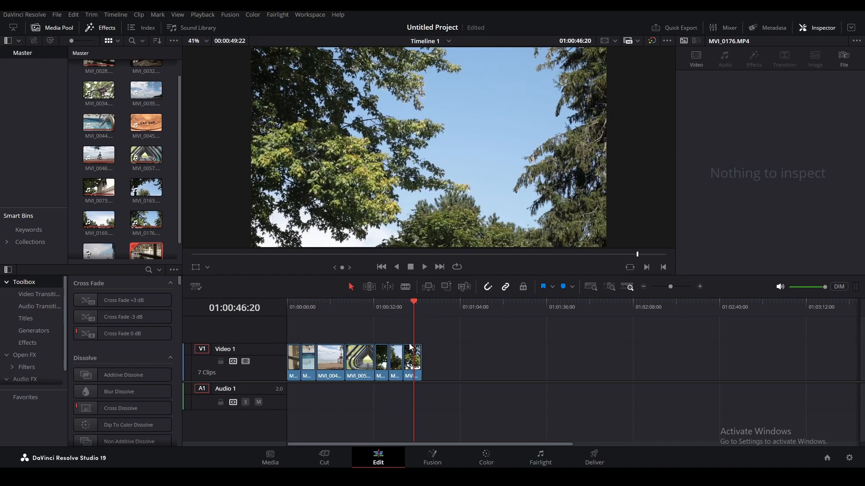
{"action": "left_click", "coordinate": [486, 455]}
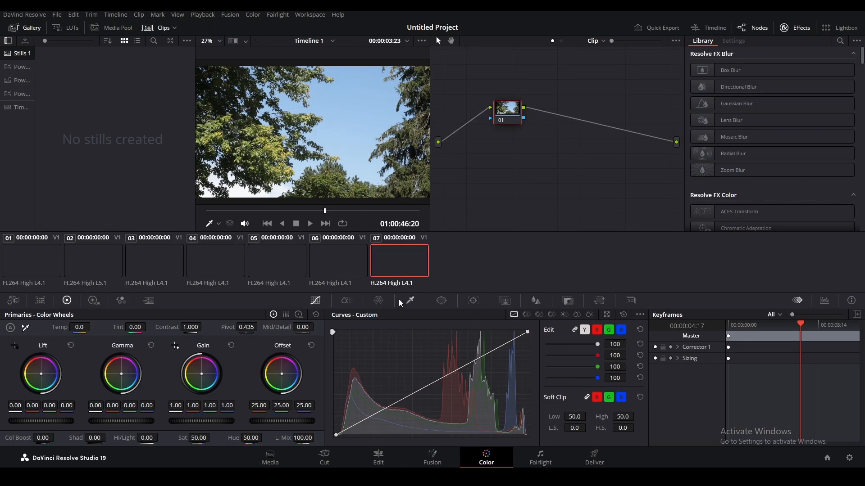
{"action": "left_click", "coordinate": [27, 256]}
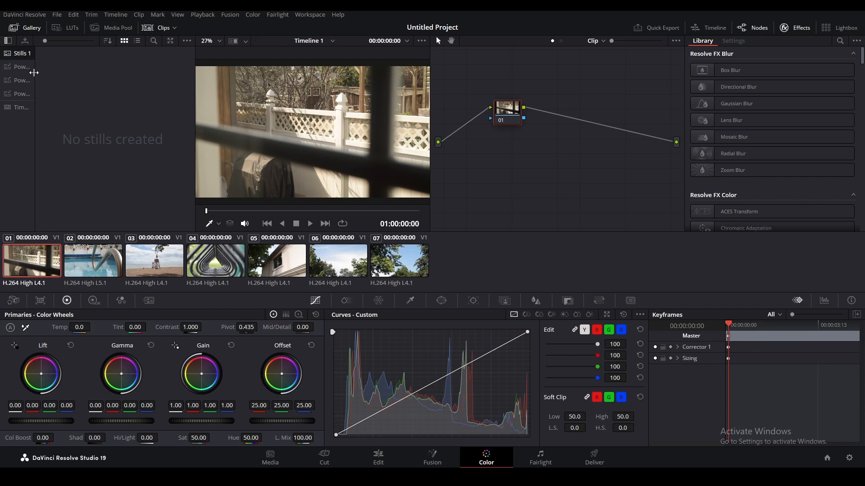
Examine the CinePrint35 PowerGrade albums for C-Log3, Rec709 and BMD, previewing their stills on clip 01.
{"action": "left_click", "coordinate": [21, 68]}
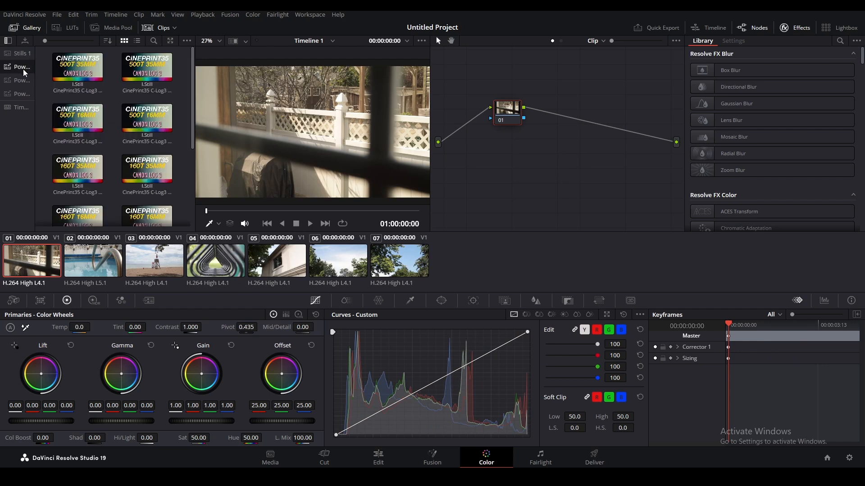
{"action": "left_click", "coordinate": [23, 81]}
{"action": "left_click", "coordinate": [30, 66]}
{"action": "left_click", "coordinate": [21, 81]}
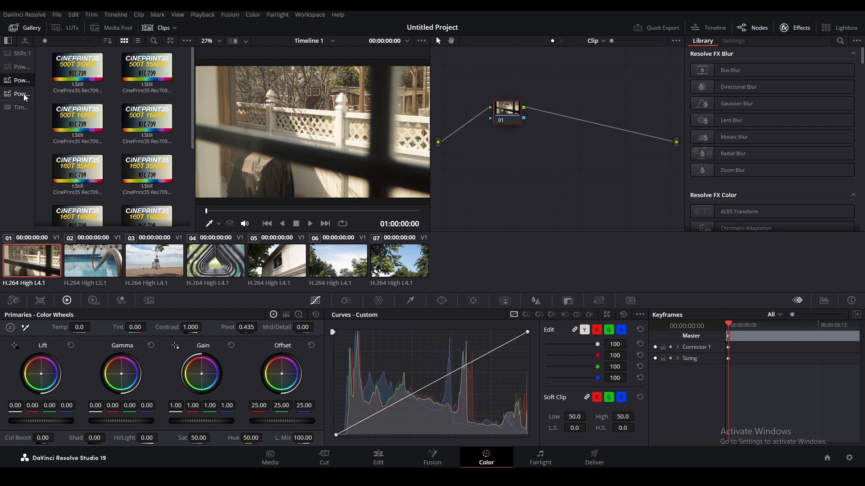
{"action": "left_click", "coordinate": [24, 94]}
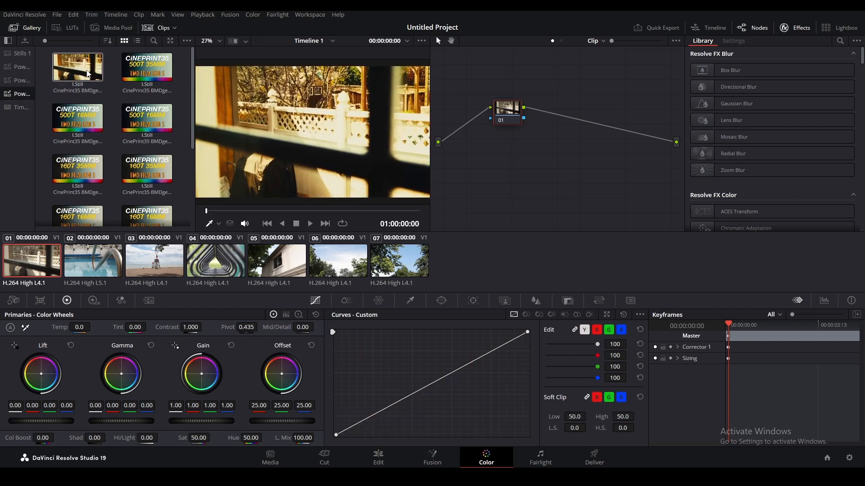
{"action": "left_click", "coordinate": [23, 81]}
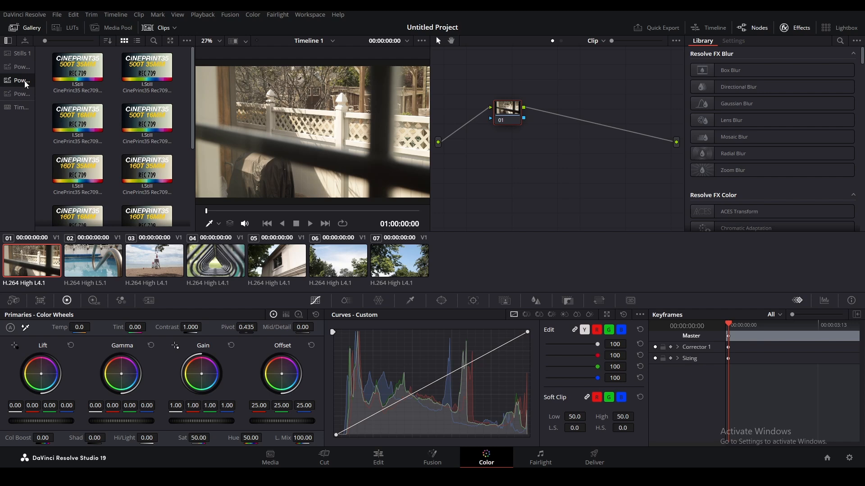
{"action": "left_click", "coordinate": [23, 67]}
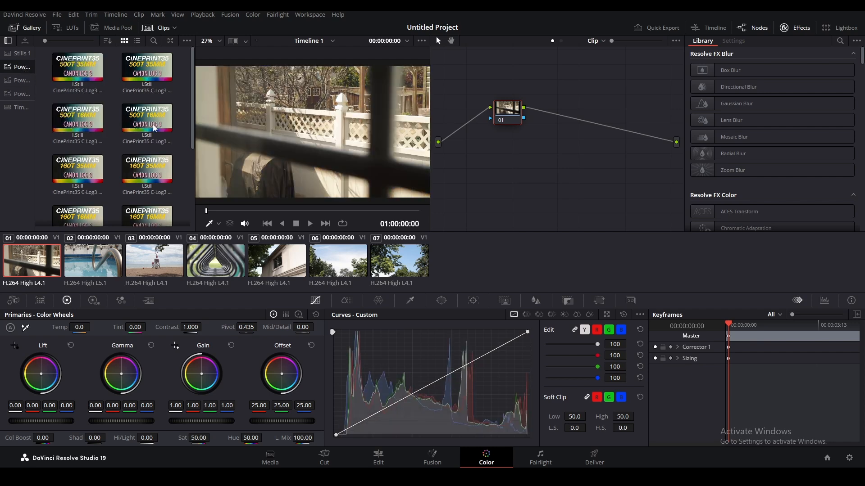
{"action": "mouse_move", "coordinate": [142, 124]}
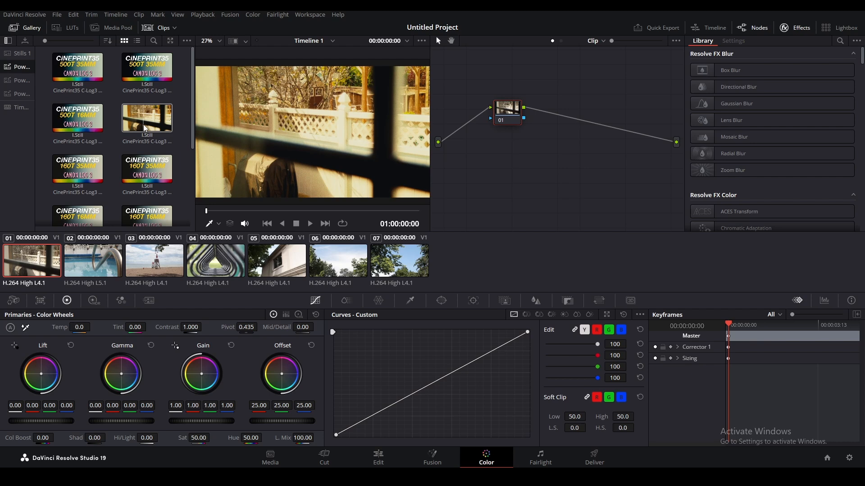
Replace clip 01's node graph with the CinePrint35 Rec709 250D 16mm PowerGrade.
{"action": "left_click", "coordinate": [20, 81]}
{"action": "scroll", "coordinate": [145, 191], "scroll_direction": "down", "scroll_amount": 3}
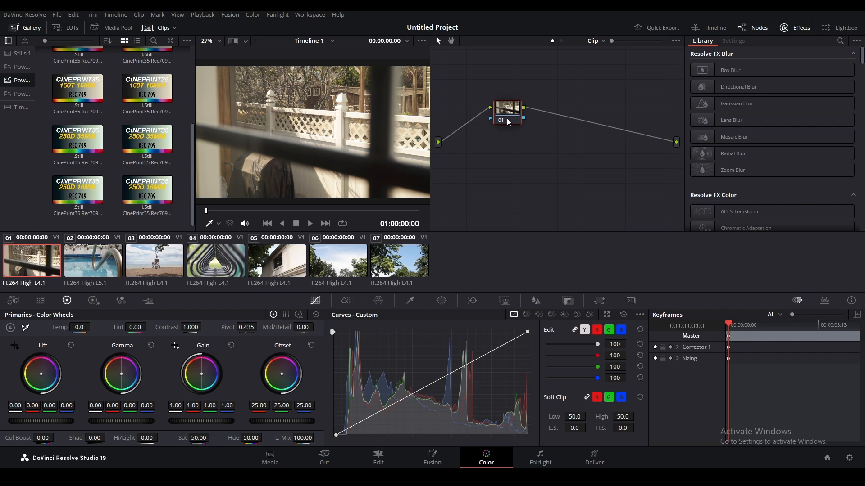
{"action": "key", "text": "Delete"}
{"action": "left_click_drag", "start_coordinate": [155, 194], "coordinate": [446, 142]}
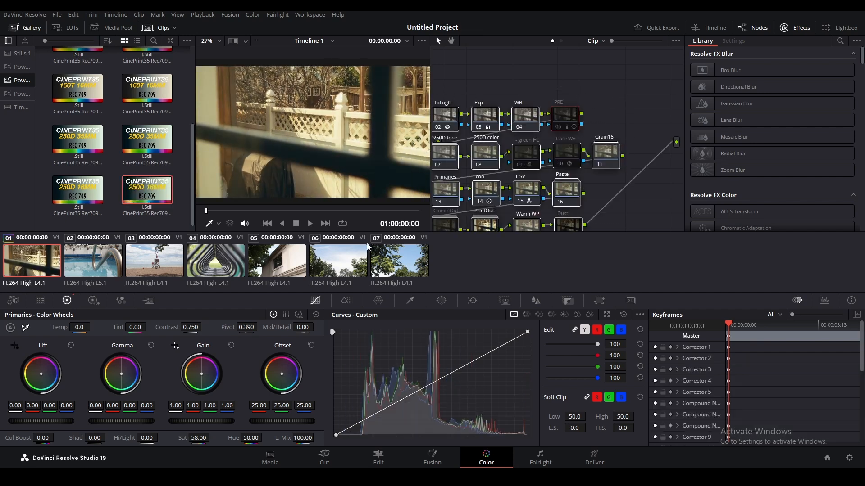
Enable the PRE and - green HL nodes, and briefly switch the TintCurves node on and off to compare.
{"action": "left_click", "coordinate": [476, 163]}
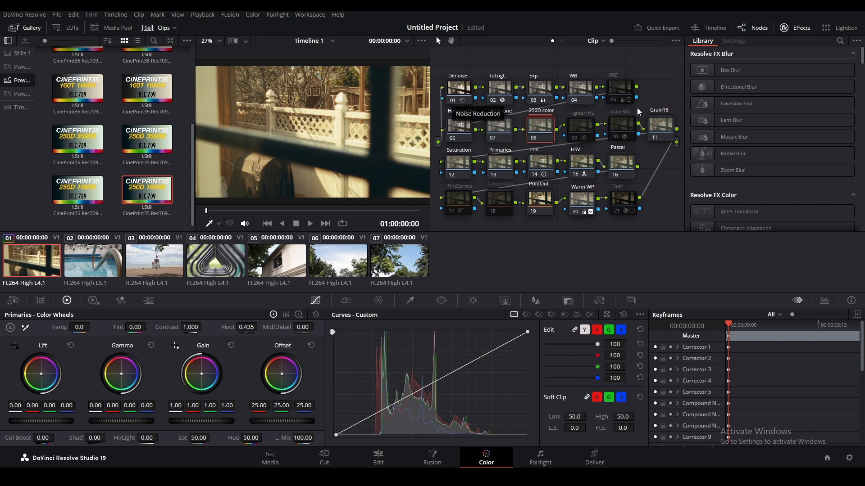
{"action": "left_click", "coordinate": [614, 100]}
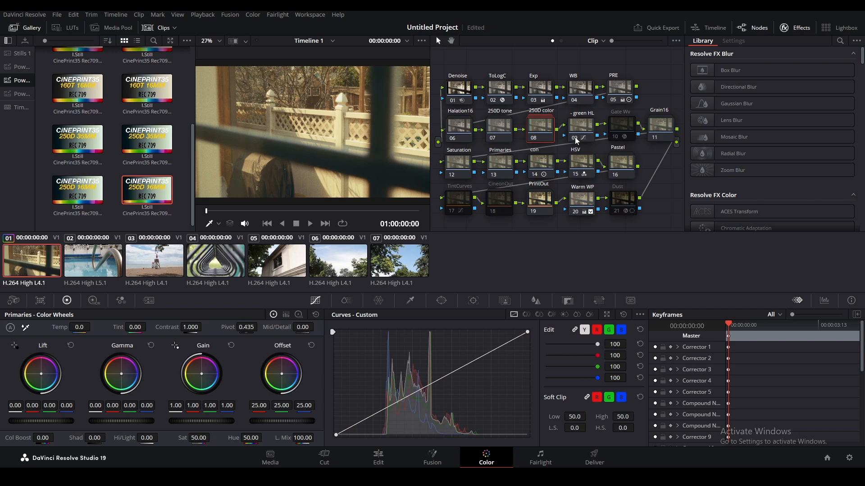
{"action": "left_click", "coordinate": [452, 212]}
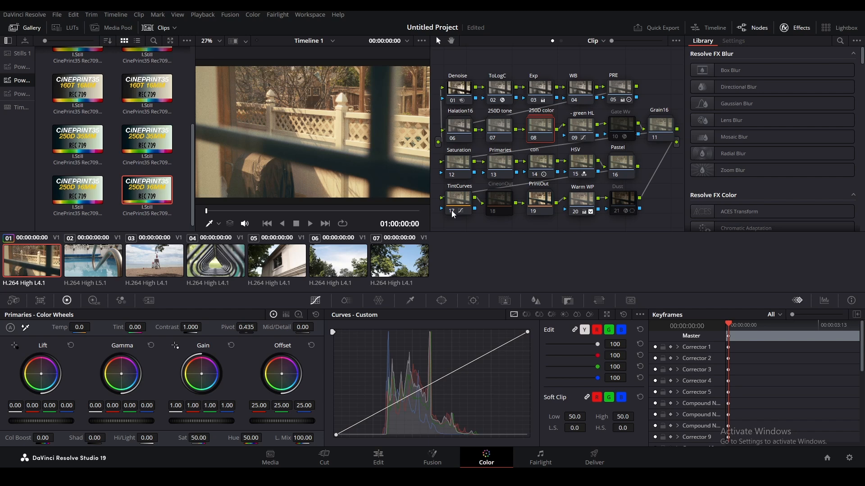
{"action": "left_click", "coordinate": [452, 212]}
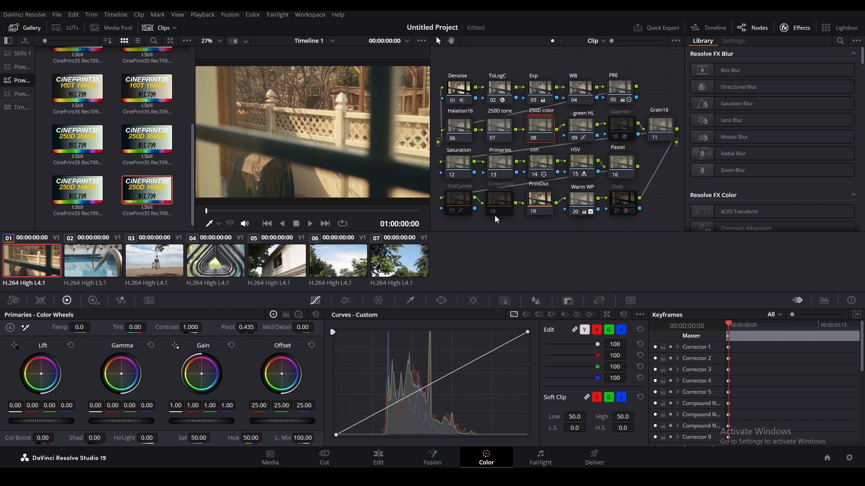
Look inside the CineonOut compound node at the CineonCST color space settings, and return to the main node graph.
{"action": "double_click", "coordinate": [498, 200]}
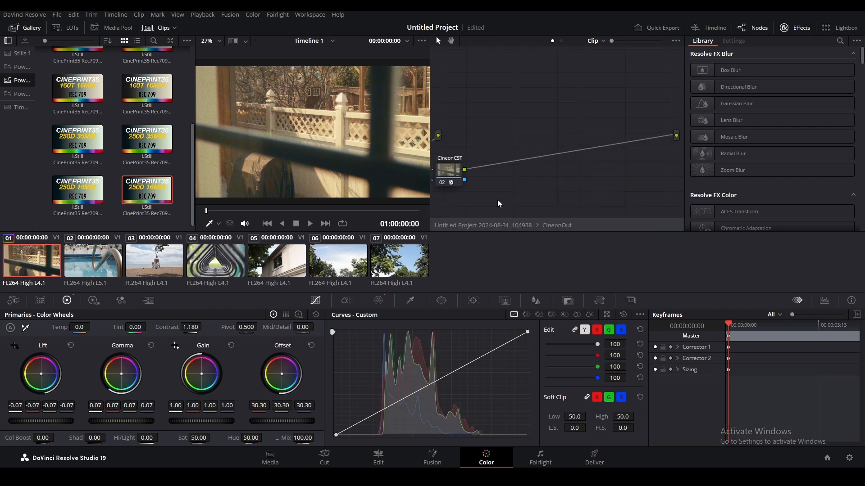
{"action": "left_click", "coordinate": [450, 173]}
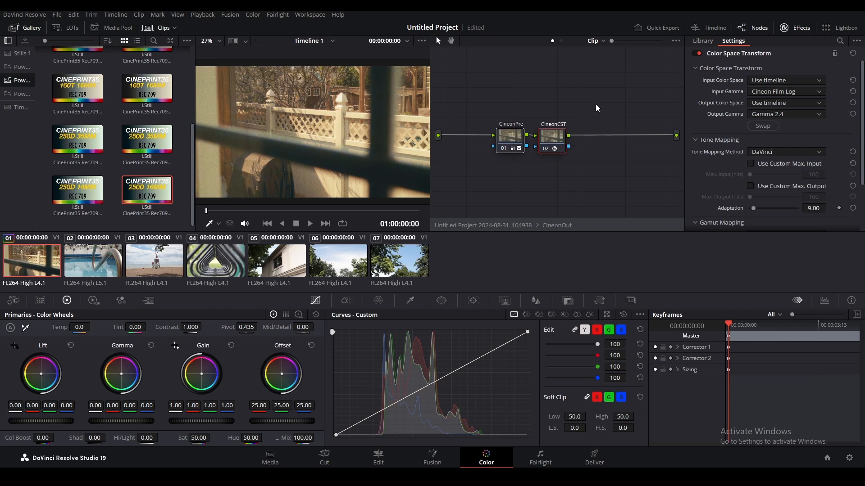
{"action": "left_click", "coordinate": [552, 41]}
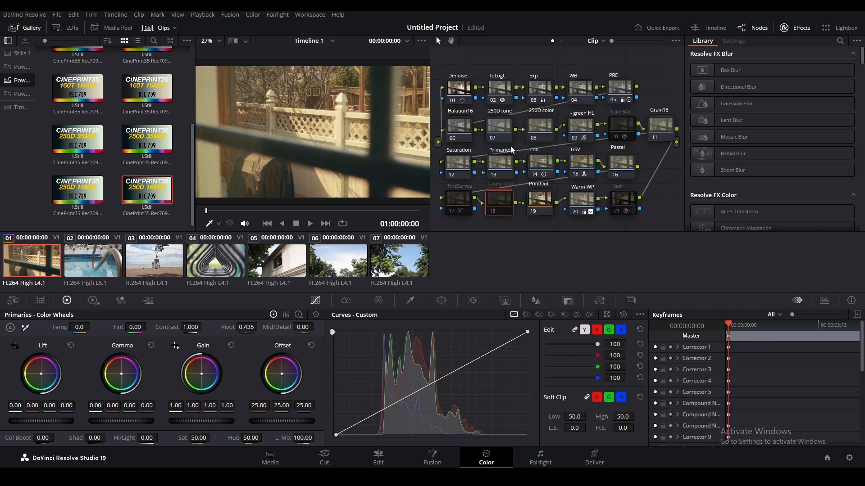
Enable the CineonOut compound node and disable the CineonCST node inside it, returning to the main node graph.
{"action": "double_click", "coordinate": [498, 197]}
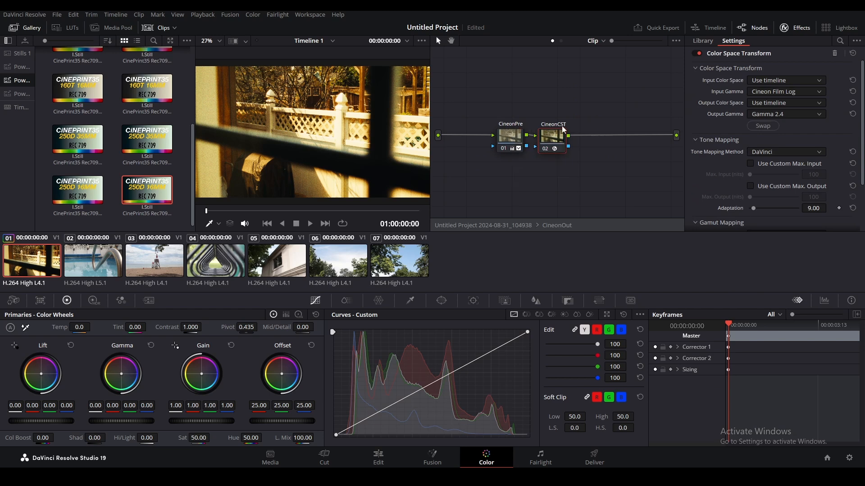
{"action": "left_click", "coordinate": [544, 150]}
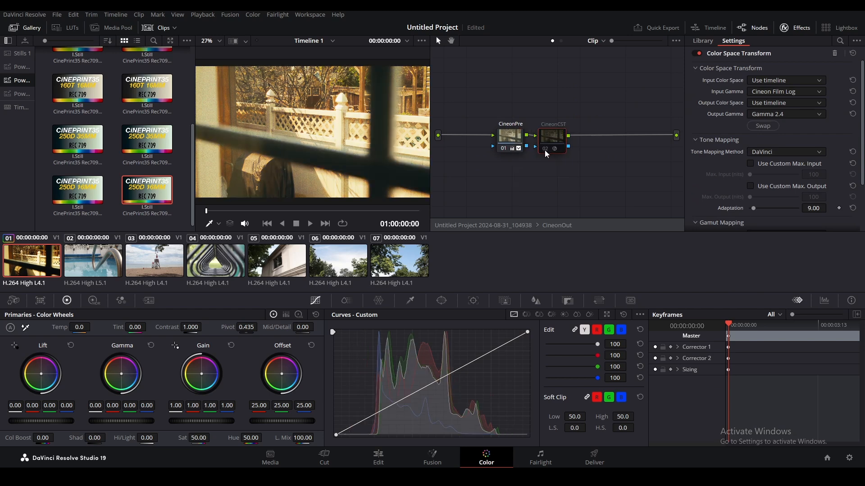
{"action": "left_click", "coordinate": [554, 41]}
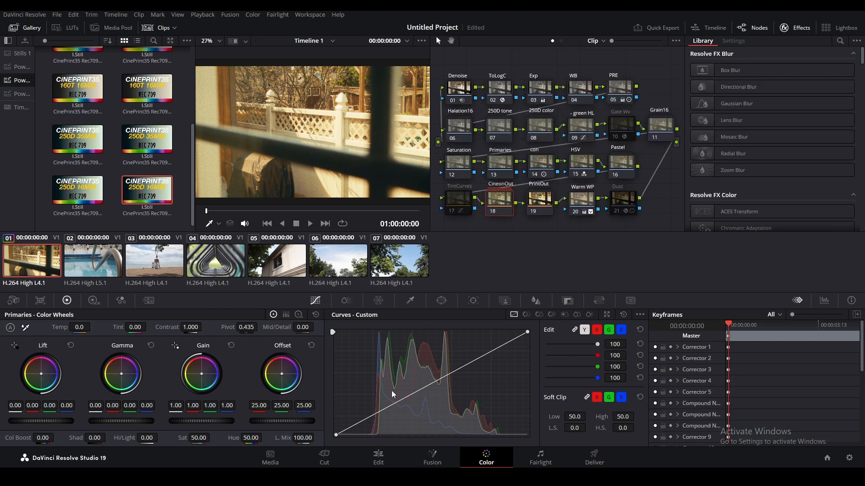
Show the scopes as a waveform and compare the signal with the CineonOut node off and on.
{"action": "left_click", "coordinate": [821, 305]}
{"action": "left_click", "coordinate": [806, 314]}
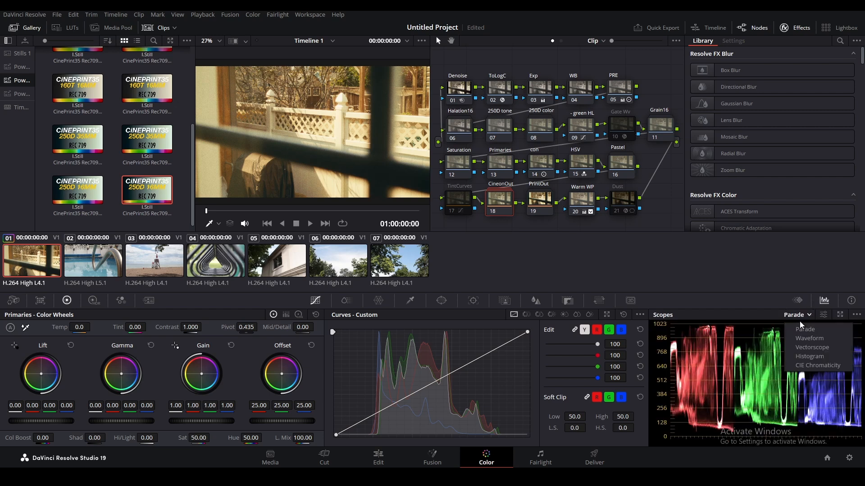
{"action": "left_click", "coordinate": [802, 339]}
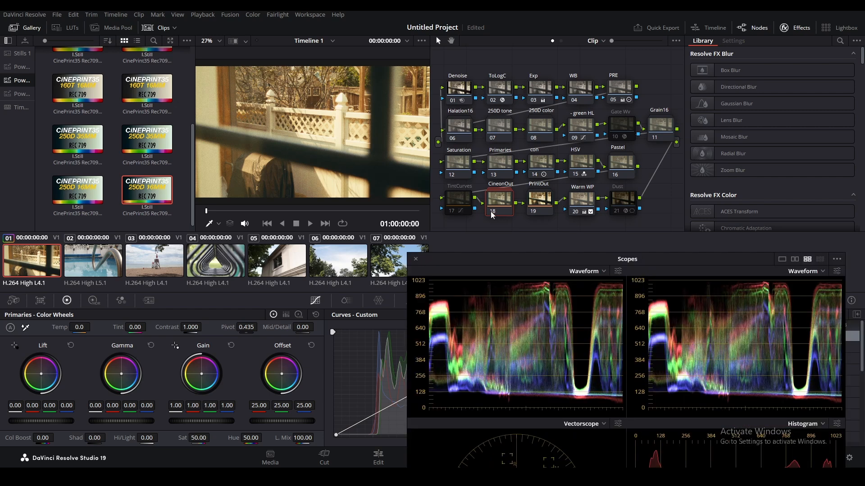
{"action": "left_click", "coordinate": [492, 212]}
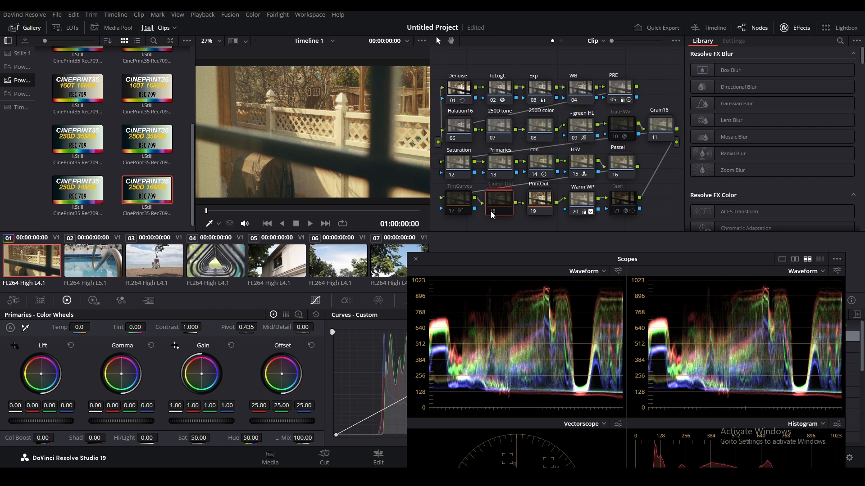
{"action": "left_click", "coordinate": [492, 212]}
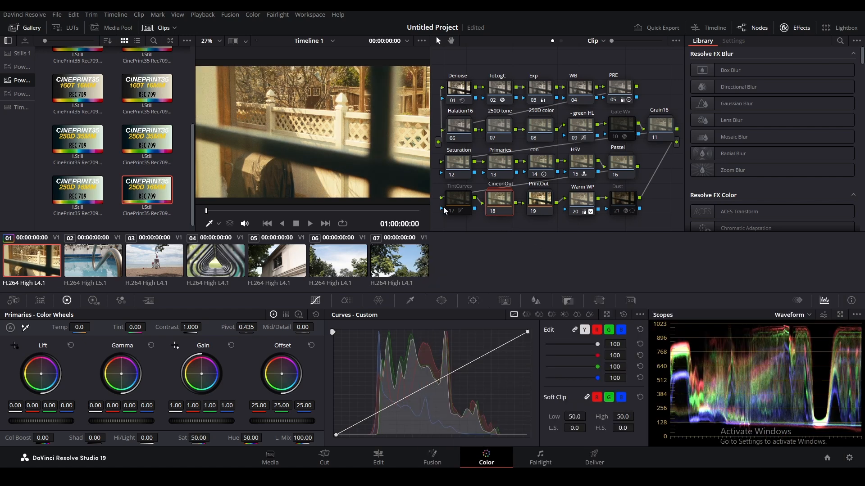
Lower the gain on clip 01's Exp node.
{"action": "left_click", "coordinate": [539, 88]}
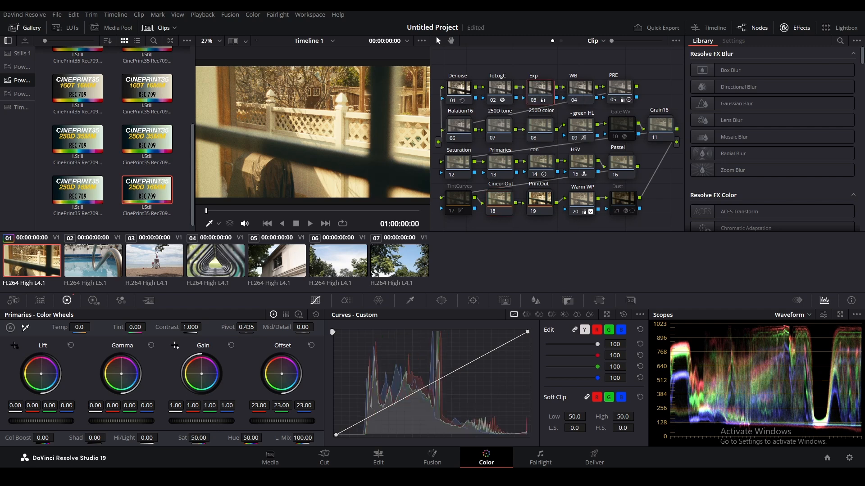
{"action": "left_click_drag", "start_coordinate": [201, 421], "coordinate": [190, 421]}
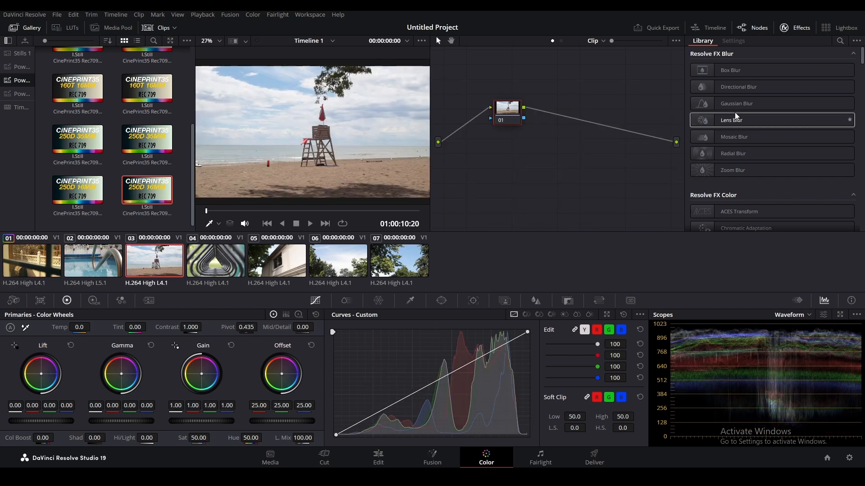
Add a Color Space Transform to clip 03's node with input color space Blackmagic Design Pocket 4K Film Gen 4.
{"action": "scroll", "coordinate": [735, 157], "scroll_direction": "down", "scroll_amount": 4}
{"action": "left_click_drag", "start_coordinate": [738, 100], "coordinate": [511, 114]}
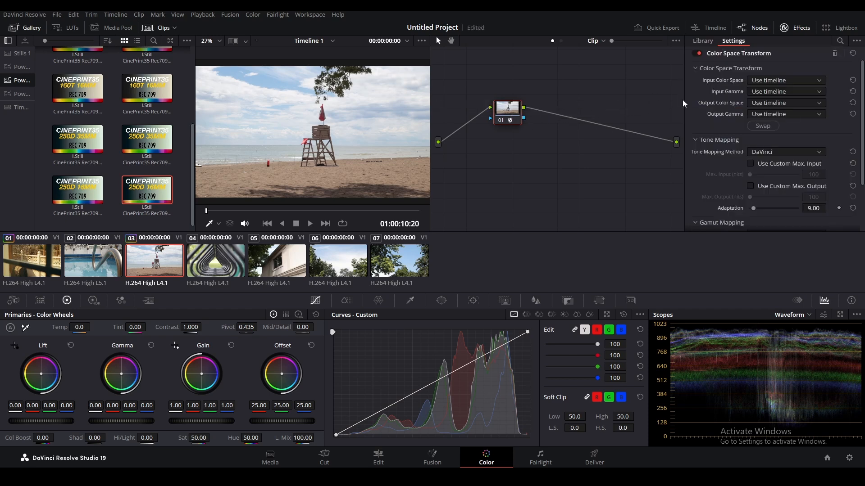
{"action": "left_click", "coordinate": [764, 103]}
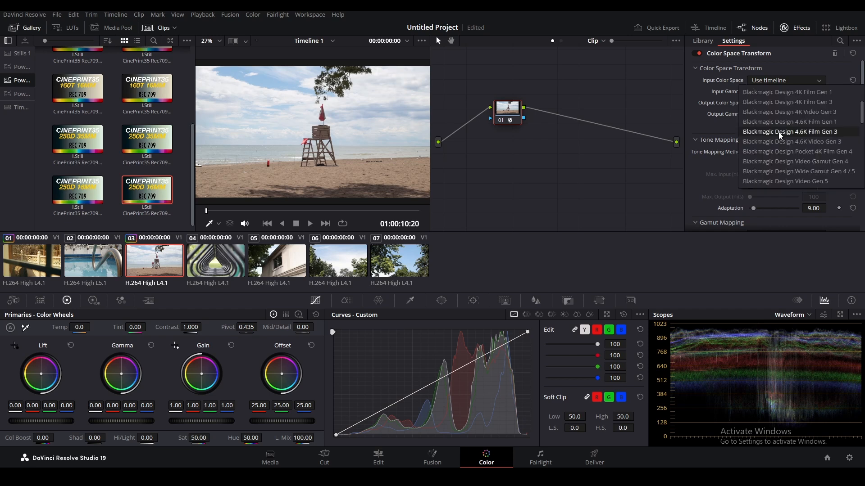
{"action": "left_click", "coordinate": [776, 155]}
Set the input gamma of clip 03's Color Space Transform to Rec.709.
{"action": "left_click", "coordinate": [773, 104]}
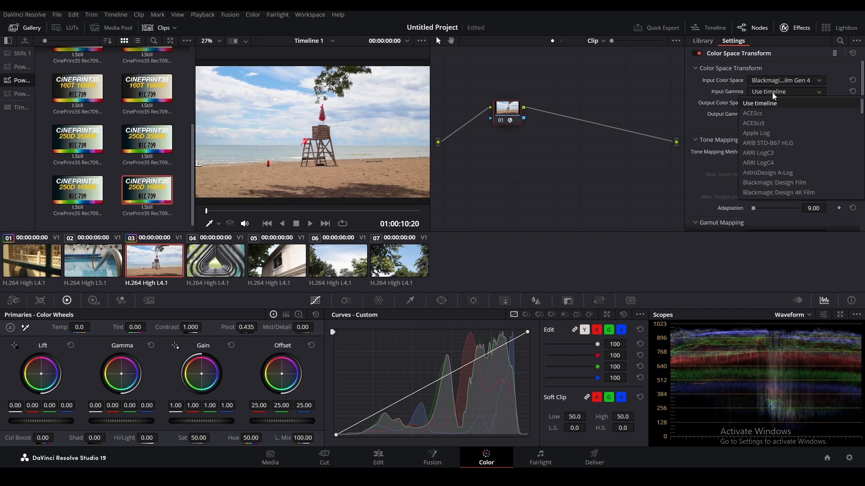
{"action": "scroll", "coordinate": [769, 130], "scroll_direction": "down", "scroll_amount": 5}
{"action": "scroll", "coordinate": [771, 143], "scroll_direction": "down", "scroll_amount": 6}
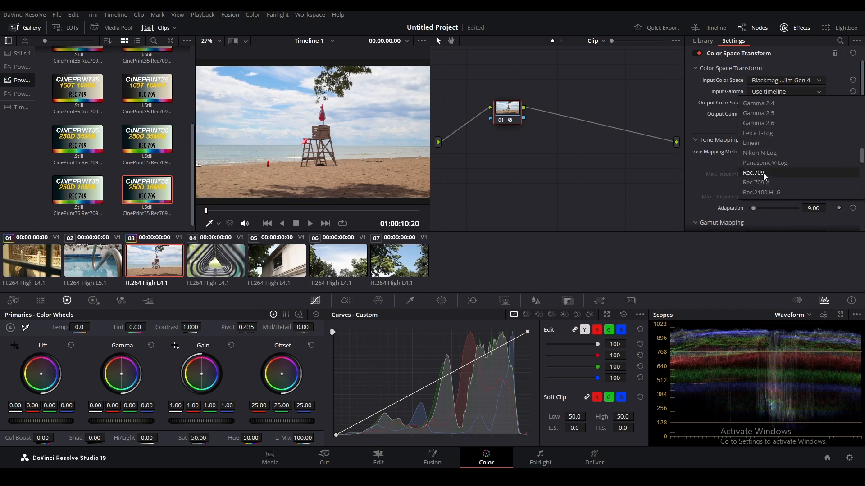
{"action": "left_click", "coordinate": [763, 173]}
Set the output color space of clip 03's Color Space Transform to Rec.709.
{"action": "left_click", "coordinate": [766, 104]}
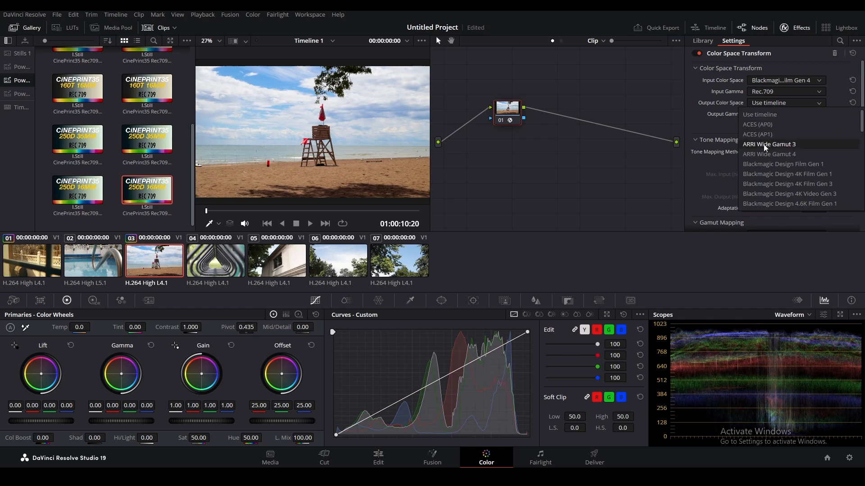
{"action": "scroll", "coordinate": [765, 155], "scroll_direction": "down", "scroll_amount": 5}
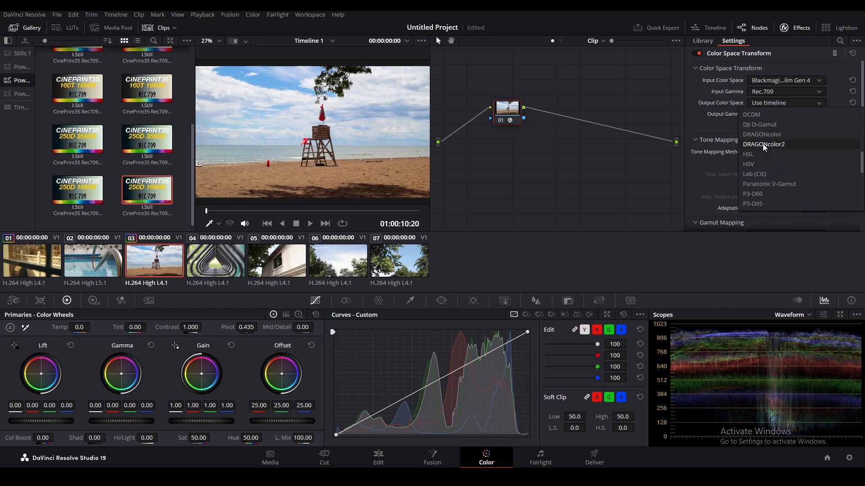
{"action": "scroll", "coordinate": [761, 169], "scroll_direction": "down", "scroll_amount": 3}
{"action": "left_click", "coordinate": [759, 165]}
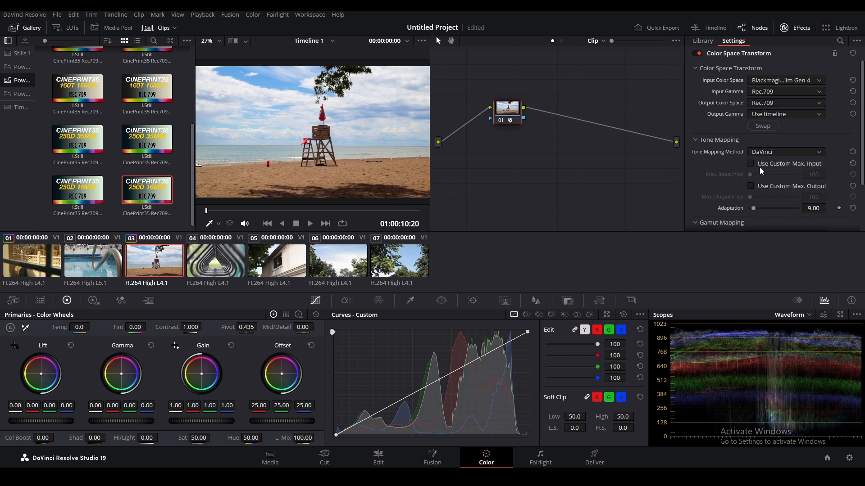
Set the output gamma of clip 03's Color Space Transform to Blackmagic Design Pocket 4K Film Gen 4.
{"action": "left_click", "coordinate": [769, 115]}
{"action": "scroll", "coordinate": [766, 176], "scroll_direction": "down", "scroll_amount": 1}
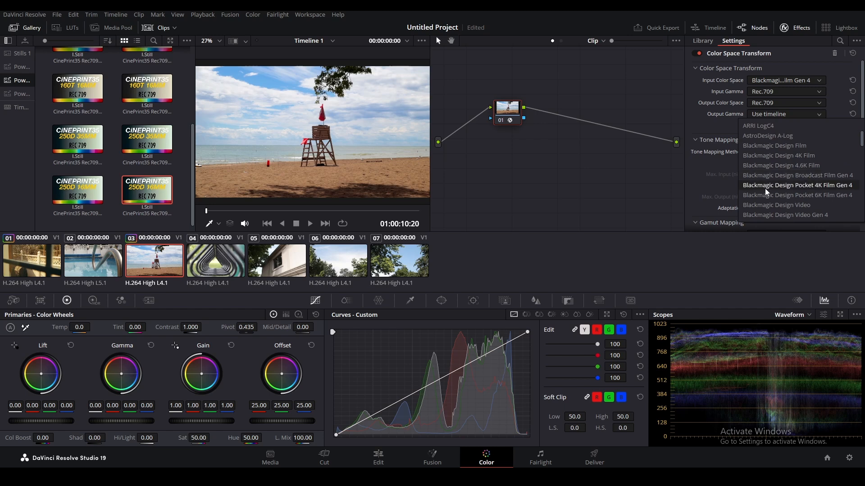
{"action": "left_click", "coordinate": [766, 187]}
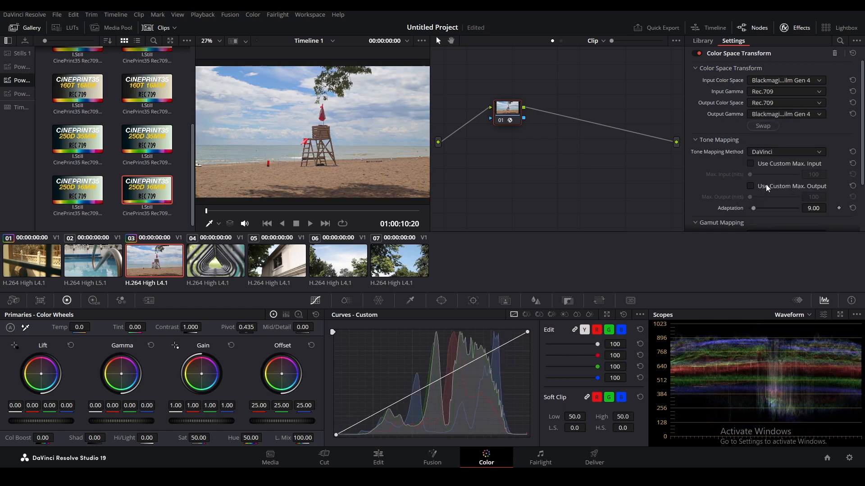
Move clip 03's first node nearer the source input and label it CST.
{"action": "left_click_drag", "start_coordinate": [510, 118], "coordinate": [484, 103]}
{"action": "right_click", "coordinate": [481, 98]}
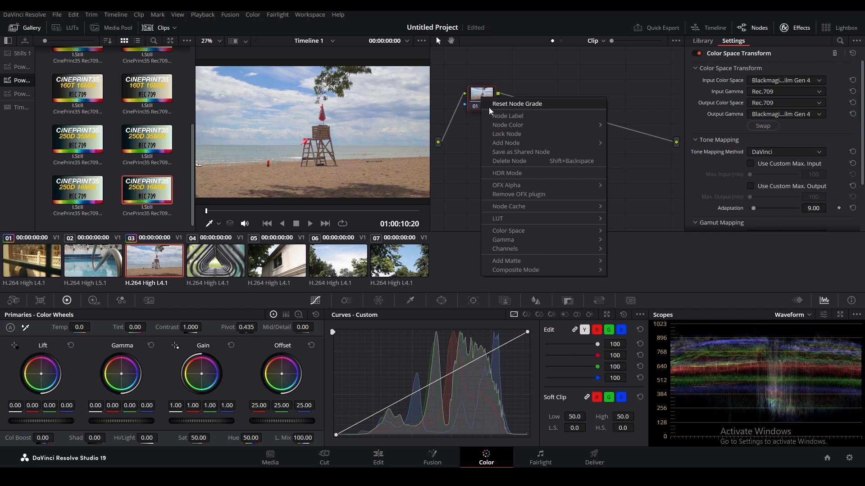
{"action": "left_click", "coordinate": [496, 117]}
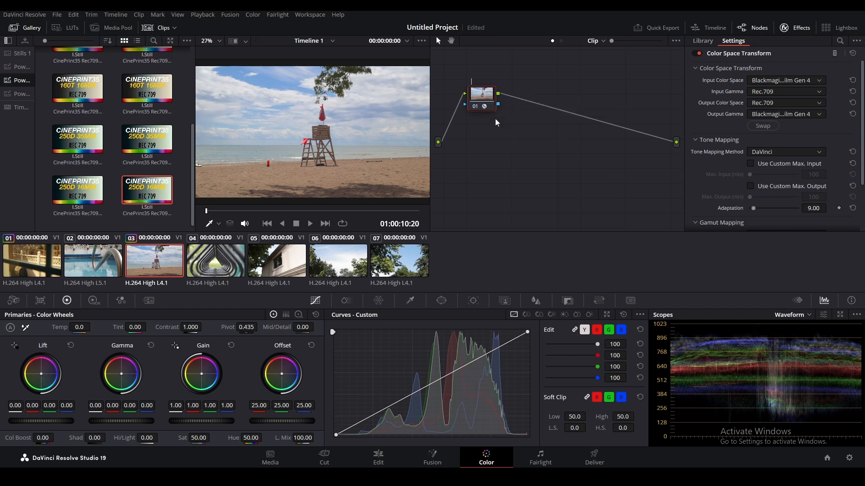
{"action": "type", "text": "CST"}
Add a second corrector node to clip 03 and insert it on the connection after the CST node.
{"action": "right_click", "coordinate": [571, 153]}
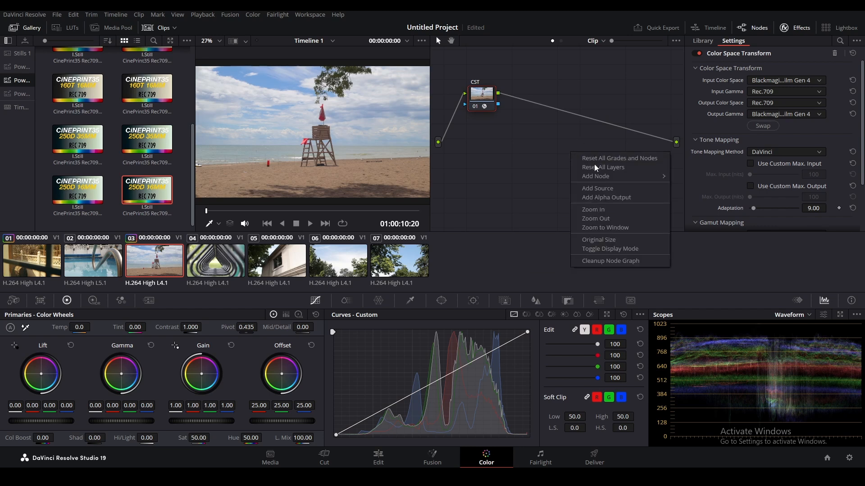
{"action": "mouse_move", "coordinate": [622, 178]}
{"action": "left_click", "coordinate": [694, 177]}
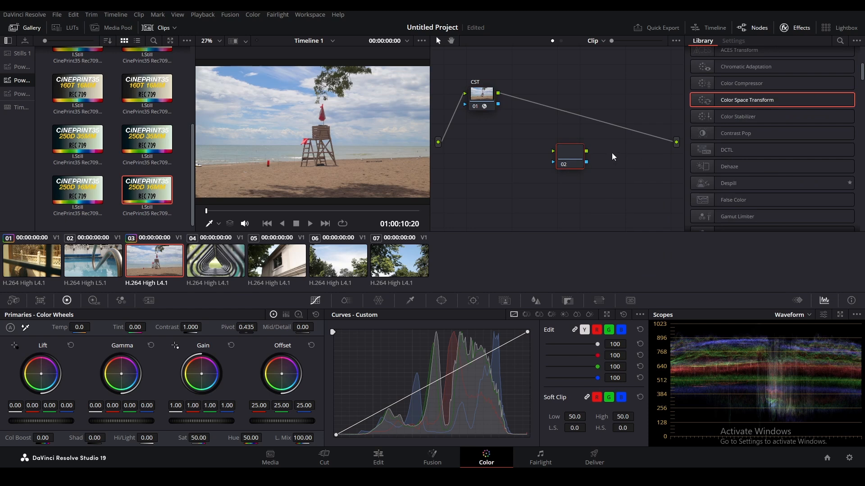
{"action": "left_click_drag", "start_coordinate": [575, 158], "coordinate": [481, 135]}
Apply the Film Look Creator effect to node 02 of clip 03.
{"action": "scroll", "coordinate": [753, 122], "scroll_direction": "down", "scroll_amount": 6}
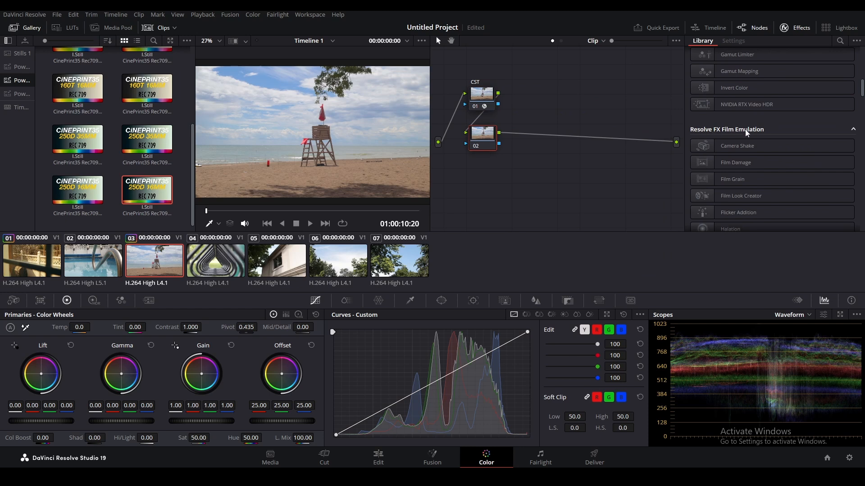
{"action": "scroll", "coordinate": [744, 130], "scroll_direction": "down", "scroll_amount": 2}
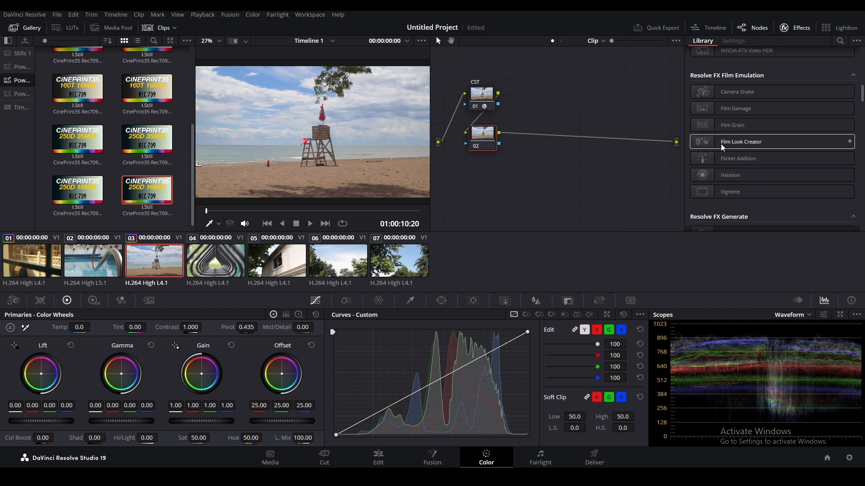
{"action": "double_click", "coordinate": [751, 143]}
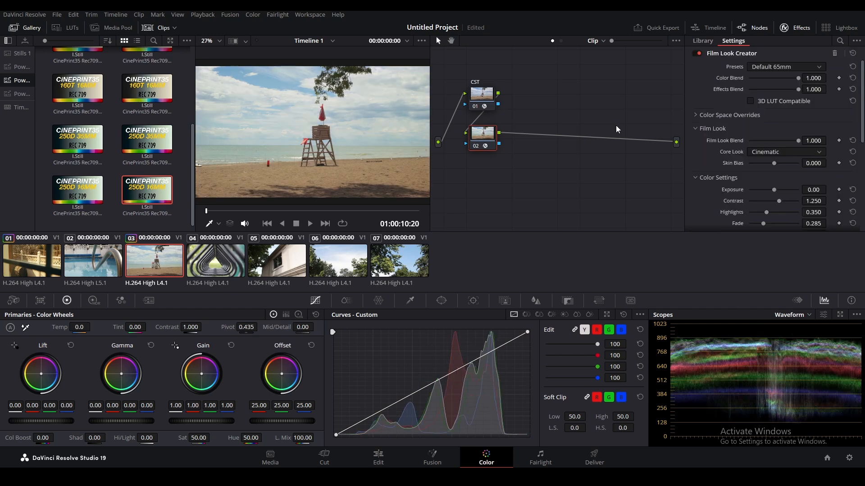
Set the Film Look Creator's preset to Custom.
{"action": "left_click", "coordinate": [775, 67]}
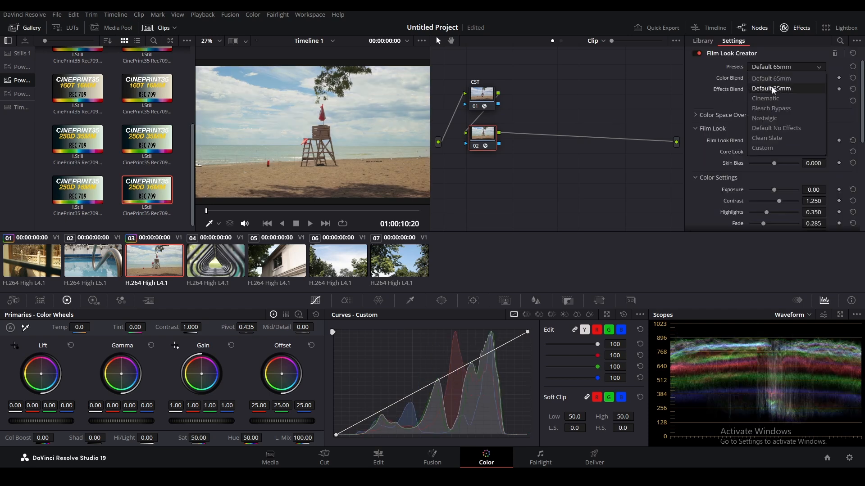
{"action": "left_click", "coordinate": [761, 149]}
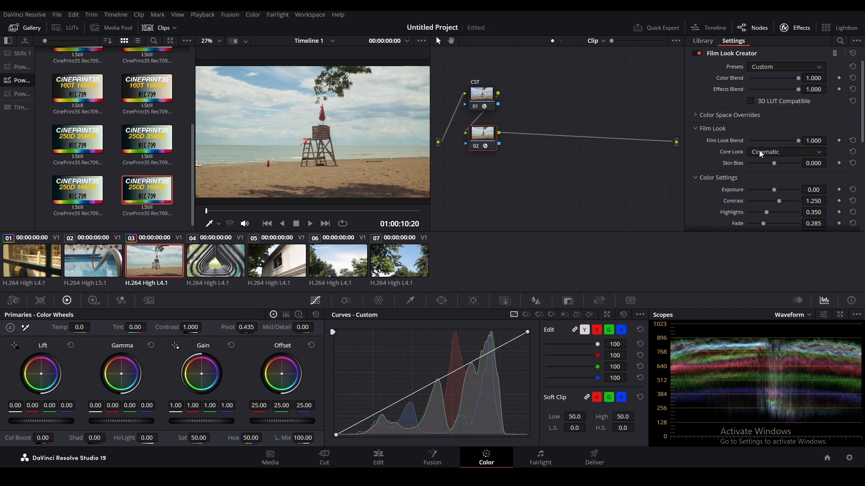
{"action": "scroll", "coordinate": [756, 157], "scroll_direction": "down", "scroll_amount": 1}
{"action": "scroll", "coordinate": [756, 165], "scroll_direction": "up", "scroll_amount": 1}
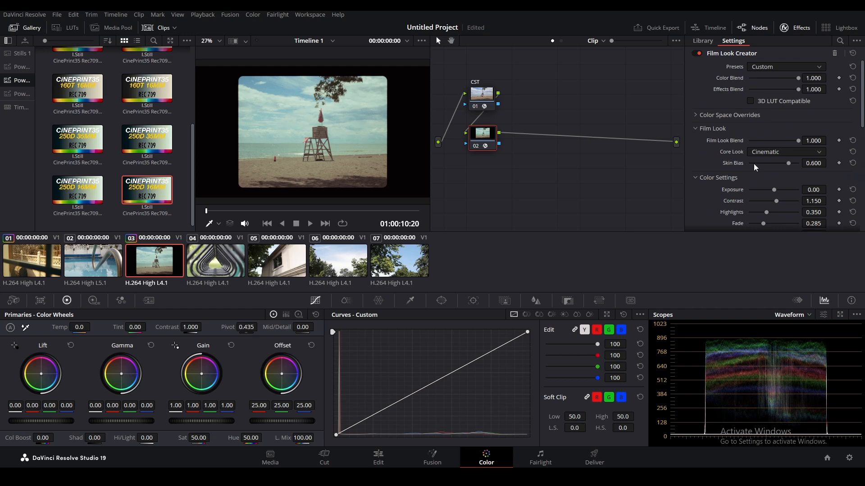
Hide the gallery and clip thumbnails to enlarge the viewer, and set the Film Look Creator's core look to Vintage.
{"action": "left_click", "coordinate": [774, 153]}
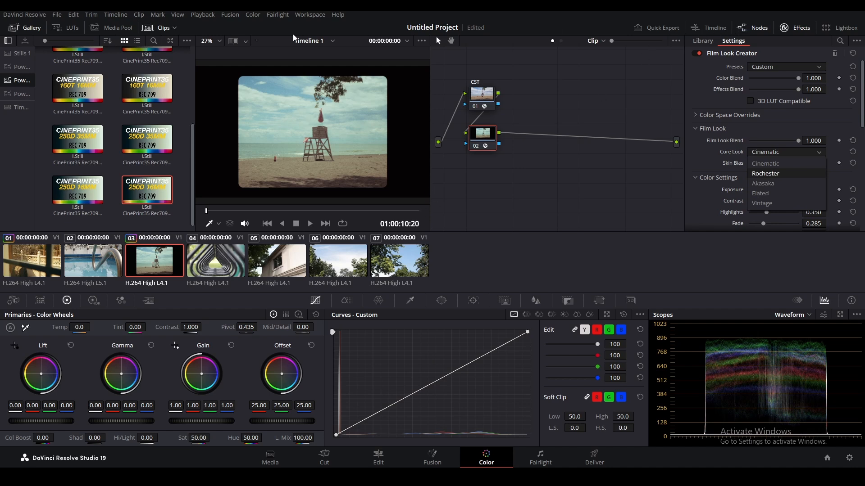
{"action": "left_click", "coordinate": [28, 27]}
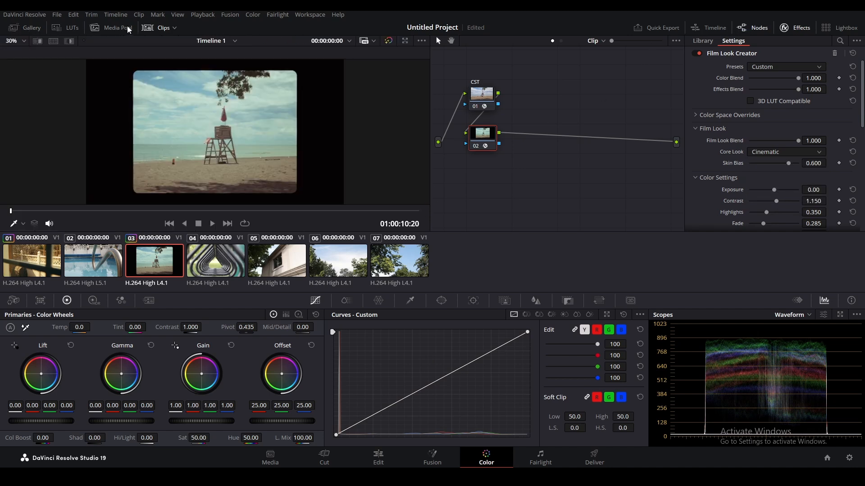
{"action": "left_click", "coordinate": [154, 26]}
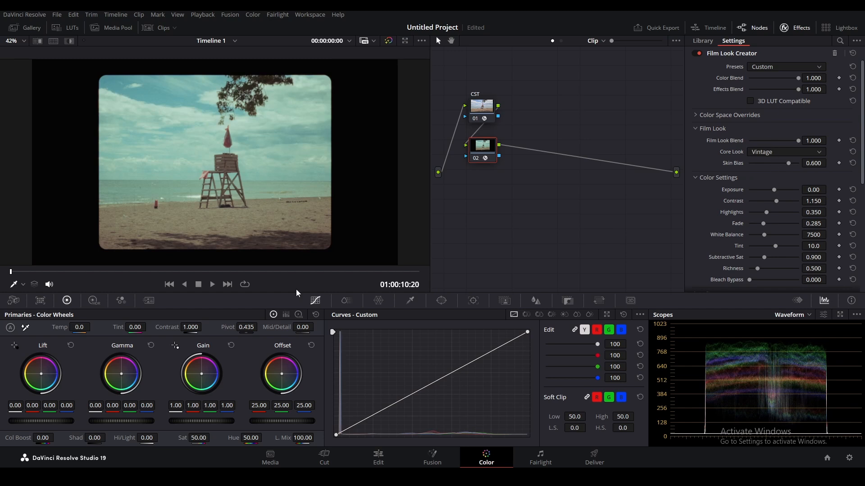
Move the CST node and node 02 together toward the middle of the node graph, and select node 02.
{"action": "left_click_drag", "start_coordinate": [472, 86], "coordinate": [491, 149]}
{"action": "left_click_drag", "start_coordinate": [483, 110], "coordinate": [525, 115]}
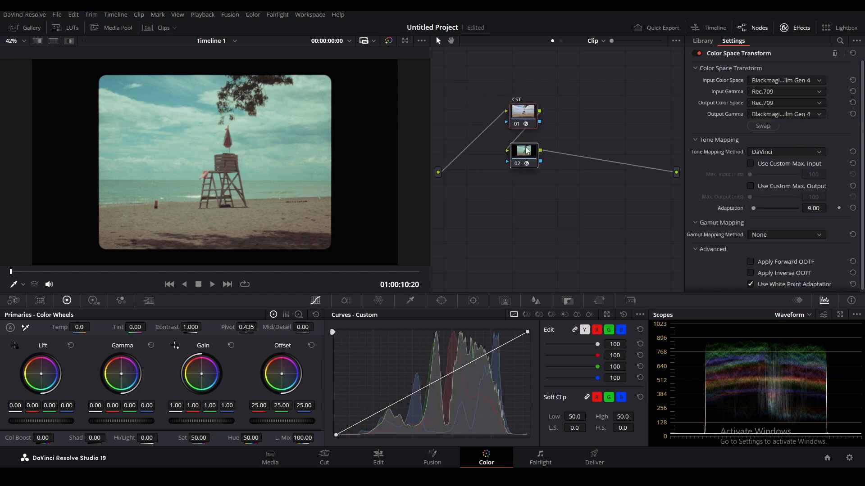
{"action": "left_click", "coordinate": [527, 151]}
Set the Film Look Creator's skin bias to 0.578 and its exposure to 0.50.
{"action": "scroll", "coordinate": [764, 134], "scroll_direction": "down", "scroll_amount": 3}
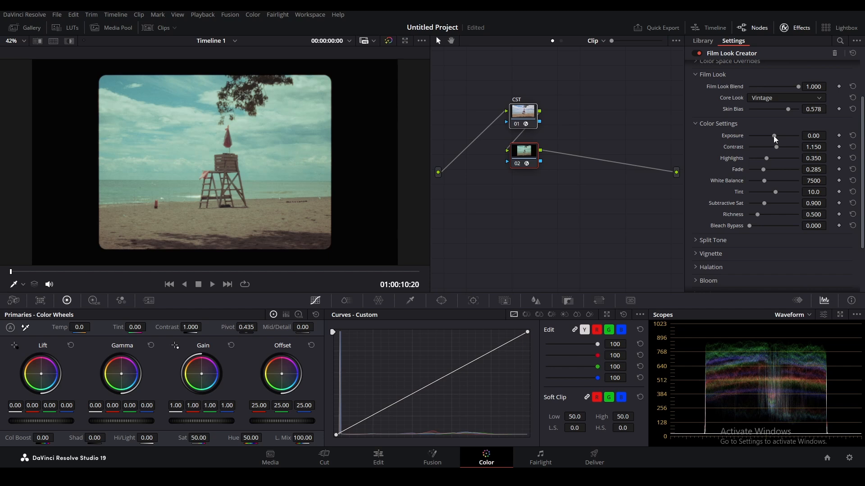
{"action": "left_click_drag", "start_coordinate": [774, 136], "coordinate": [777, 134]}
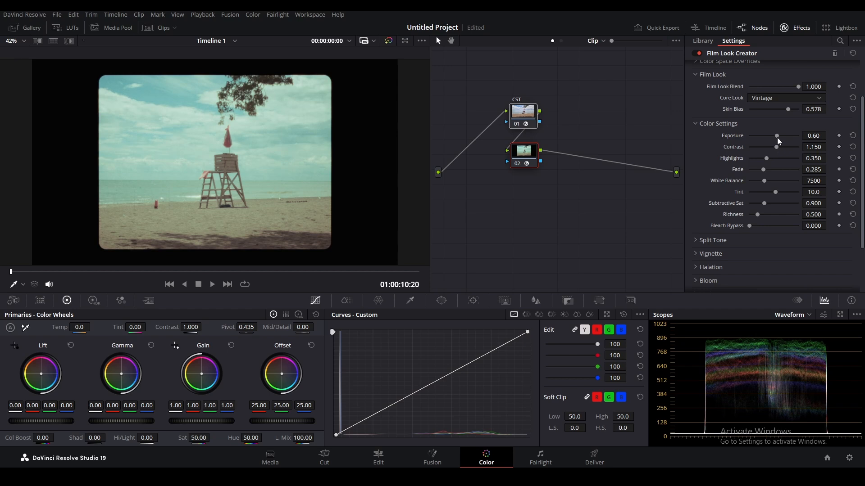
{"action": "key", "text": "ctrl+z"}
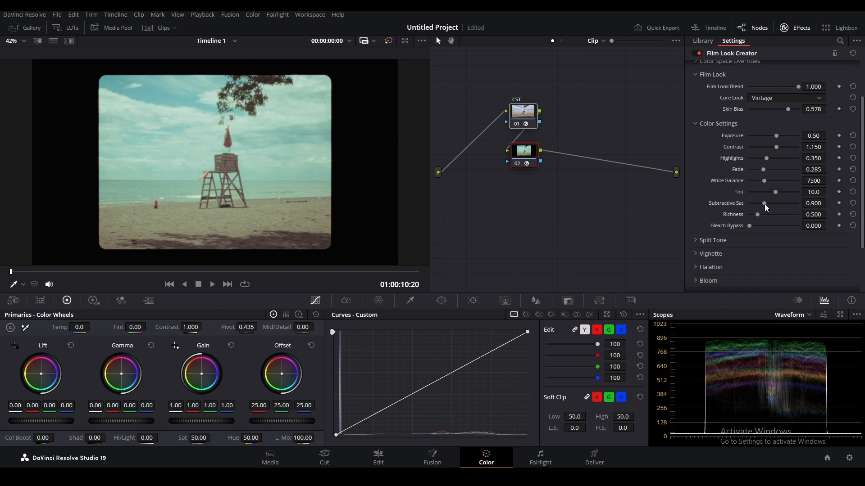
Set the Film Look Creator's subtractive saturation to 1.8 and white balance to 9000.
{"action": "left_click_drag", "start_coordinate": [764, 204], "coordinate": [780, 204]}
{"action": "left_click", "coordinate": [814, 203]}
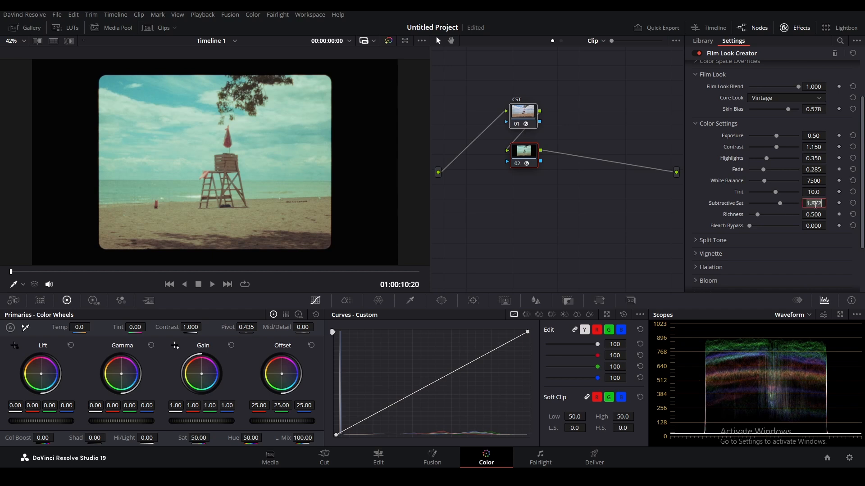
{"action": "type", "text": "1.3"}
{"action": "key", "text": "Return"}
{"action": "scroll", "coordinate": [693, 179], "scroll_direction": "up", "scroll_amount": 3}
{"action": "left_click", "coordinate": [694, 179]}
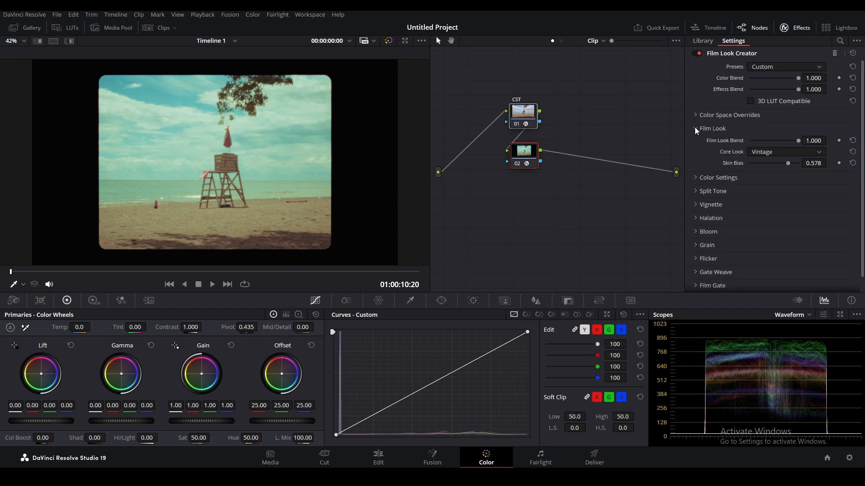
Override the Film Look Creator's input color space and output gamma with Blackmagic Design Pocket 4K Film Gen 4, matching the CST node.
{"action": "left_click", "coordinate": [695, 118]}
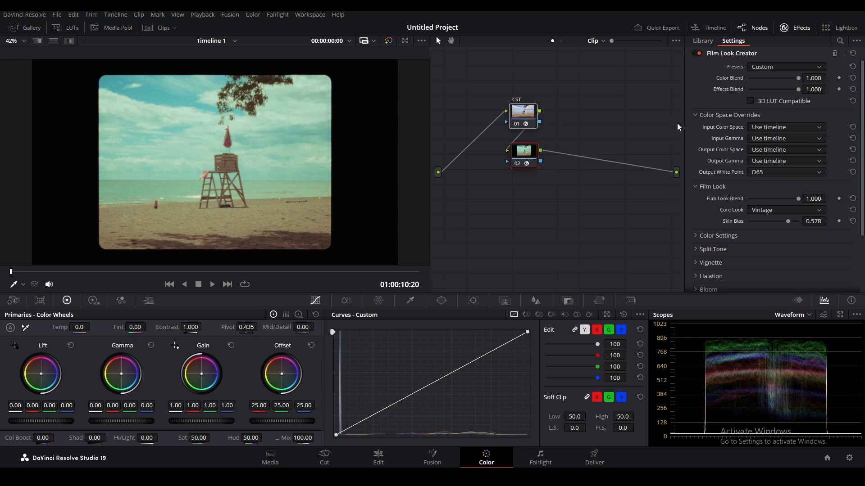
{"action": "left_click", "coordinate": [521, 115]}
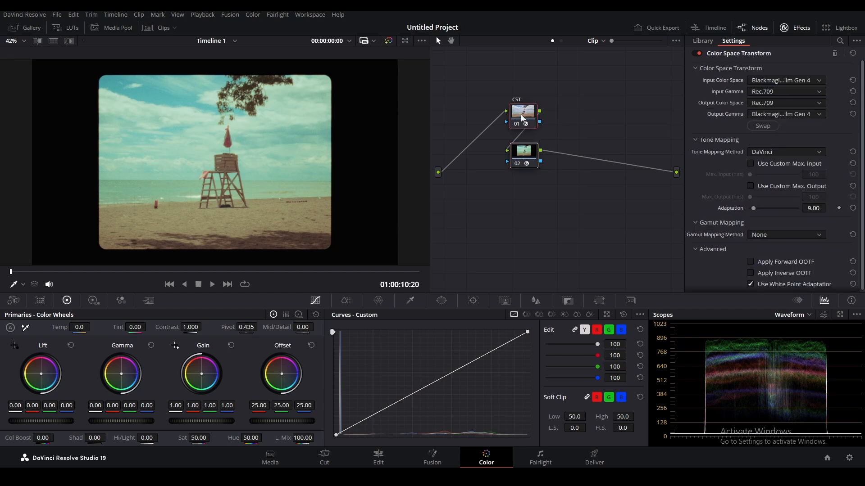
{"action": "left_click", "coordinate": [524, 157]}
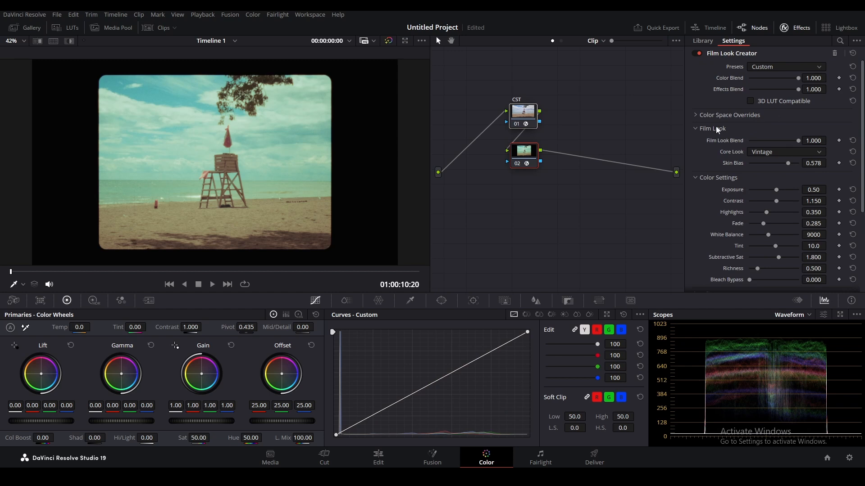
{"action": "left_click", "coordinate": [696, 115]}
{"action": "left_click", "coordinate": [774, 126]}
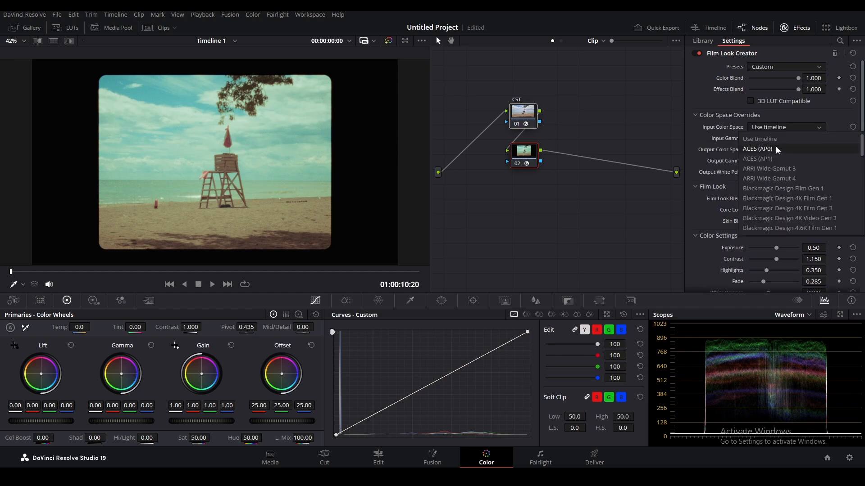
{"action": "scroll", "coordinate": [778, 155], "scroll_direction": "down", "scroll_amount": 3}
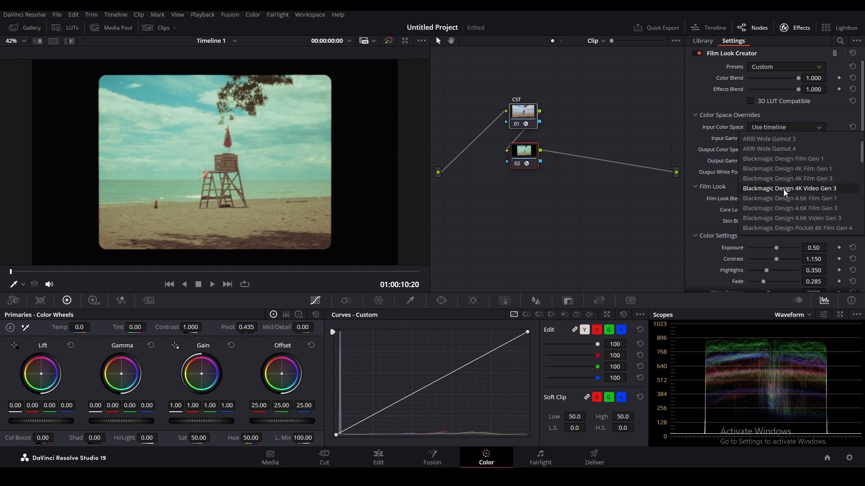
{"action": "left_click", "coordinate": [784, 229]}
{"action": "left_click", "coordinate": [780, 161]}
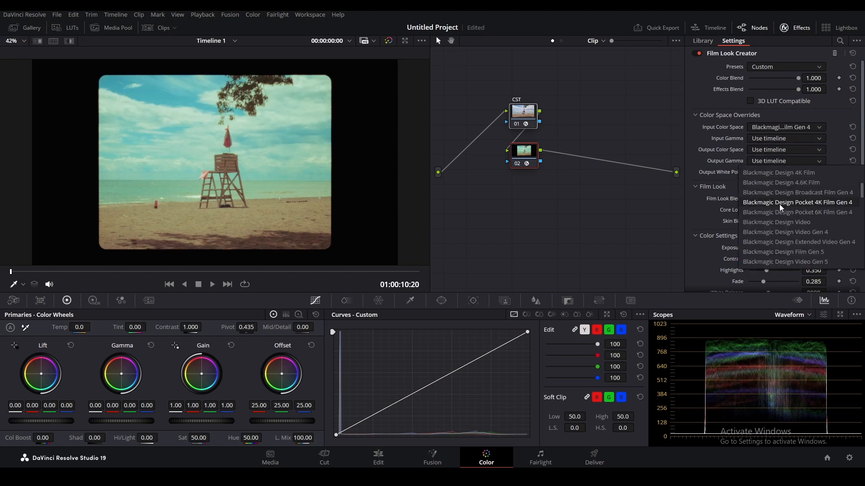
{"action": "left_click", "coordinate": [780, 204]}
Set the Film Look Creator's output color space override to Rec.709.
{"action": "left_click", "coordinate": [777, 149]}
{"action": "scroll", "coordinate": [775, 193], "scroll_direction": "down", "scroll_amount": 10}
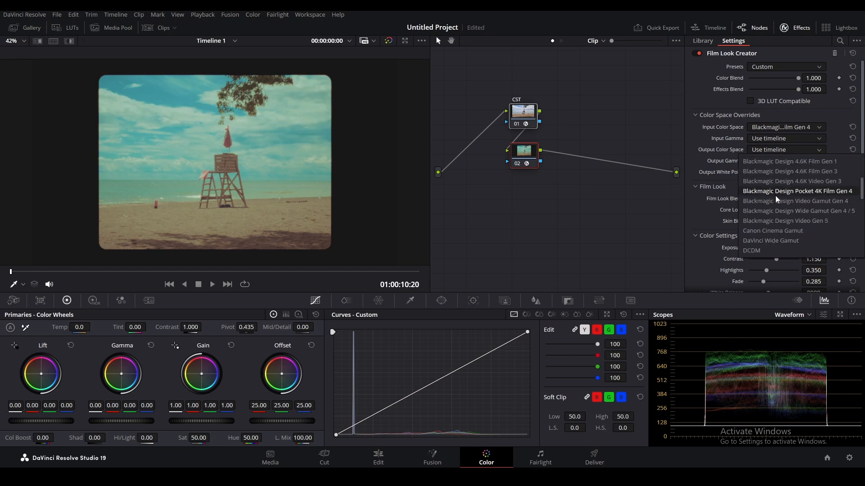
{"action": "scroll", "coordinate": [773, 211], "scroll_direction": "down", "scroll_amount": 3}
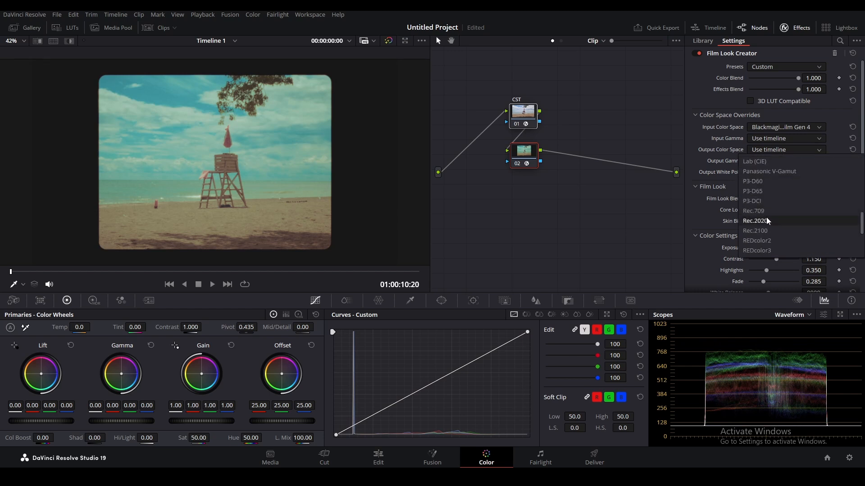
{"action": "left_click", "coordinate": [766, 210]}
Set the Film Look Creator's input gamma override to Rec.709 and its output white point to D75.
{"action": "left_click", "coordinate": [770, 140]}
{"action": "scroll", "coordinate": [768, 203], "scroll_direction": "down", "scroll_amount": 5}
{"action": "scroll", "coordinate": [766, 202], "scroll_direction": "down", "scroll_amount": 7}
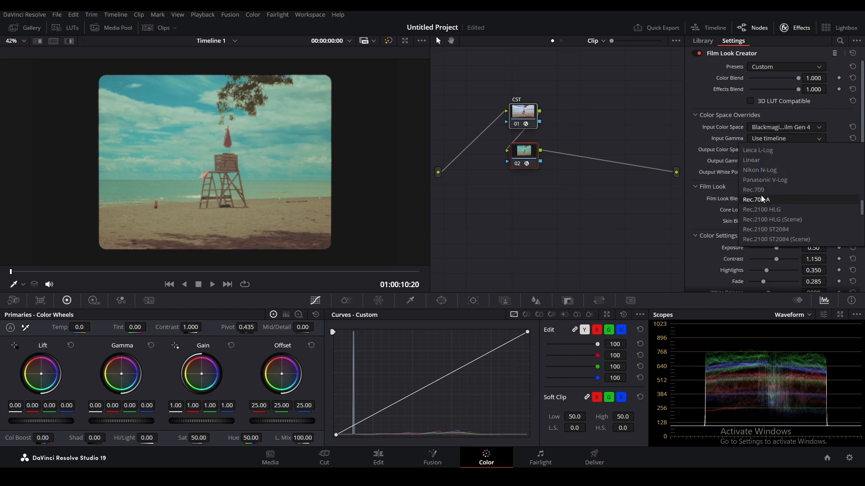
{"action": "left_click", "coordinate": [760, 192]}
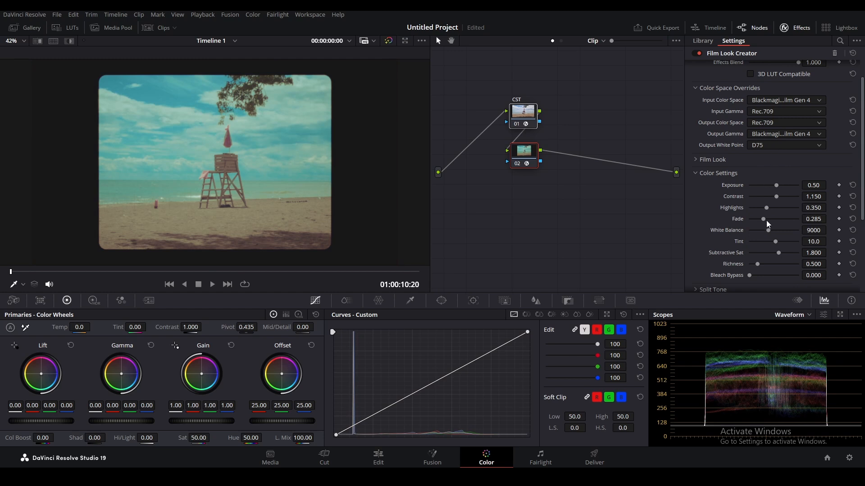
Examine the Film Look Creator's Film Look, Color Settings, Split Tone and Vignette parameters.
{"action": "scroll", "coordinate": [766, 222], "scroll_direction": "down", "scroll_amount": 3}
{"action": "left_click", "coordinate": [695, 91]}
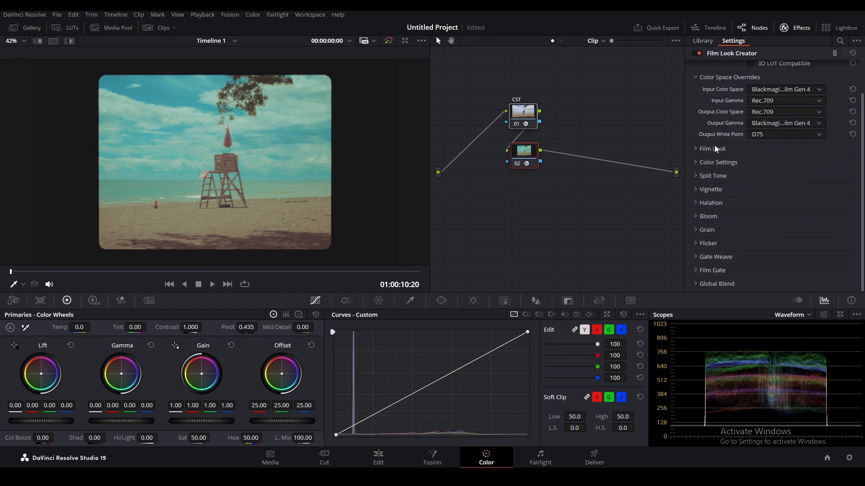
{"action": "left_click", "coordinate": [696, 149]}
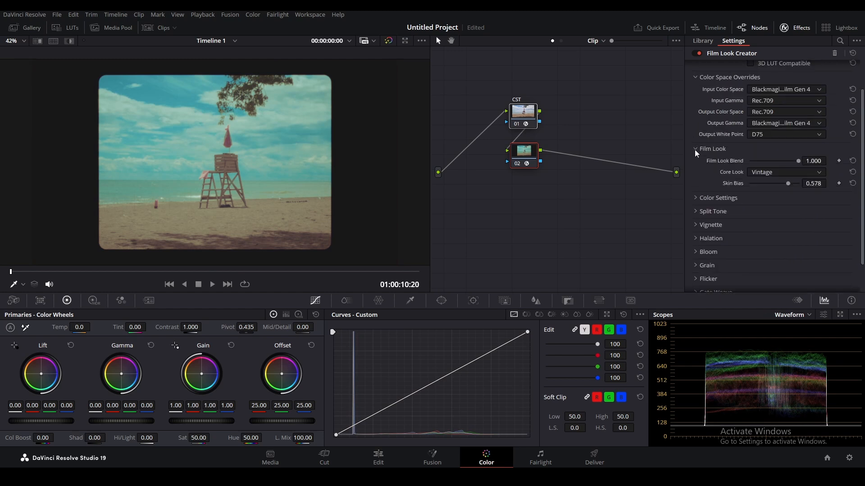
{"action": "left_click", "coordinate": [695, 150]}
{"action": "left_click", "coordinate": [694, 162]}
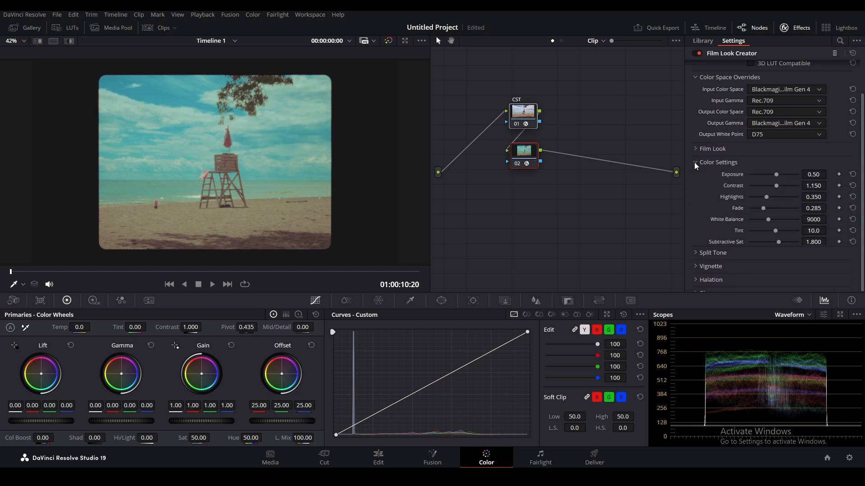
{"action": "left_click", "coordinate": [693, 162]}
{"action": "left_click", "coordinate": [696, 177]}
{"action": "left_click", "coordinate": [696, 177]}
{"action": "left_click", "coordinate": [695, 189]}
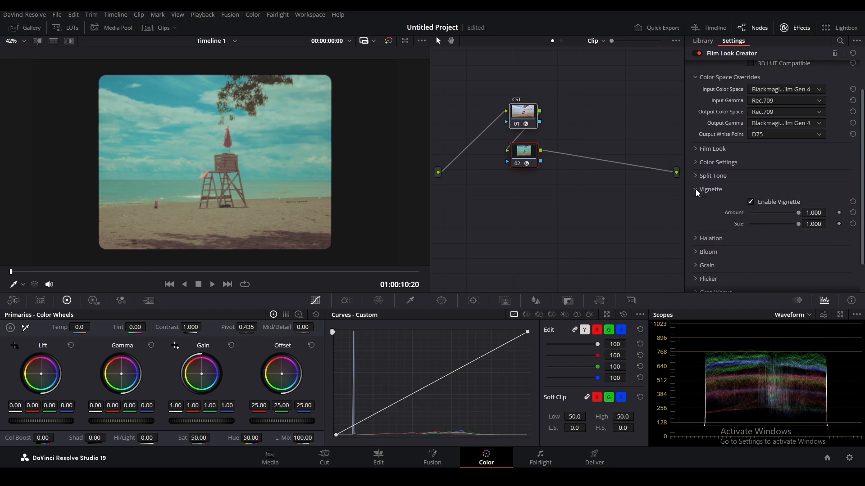
Compare the beach clip with and without the Film Look Creator's vignette, leaving the vignette enabled.
{"action": "left_click", "coordinate": [751, 202]}
{"action": "left_click", "coordinate": [751, 201]}
{"action": "left_click", "coordinate": [751, 201]}
{"action": "left_click", "coordinate": [752, 202]}
{"action": "left_click", "coordinate": [696, 190]}
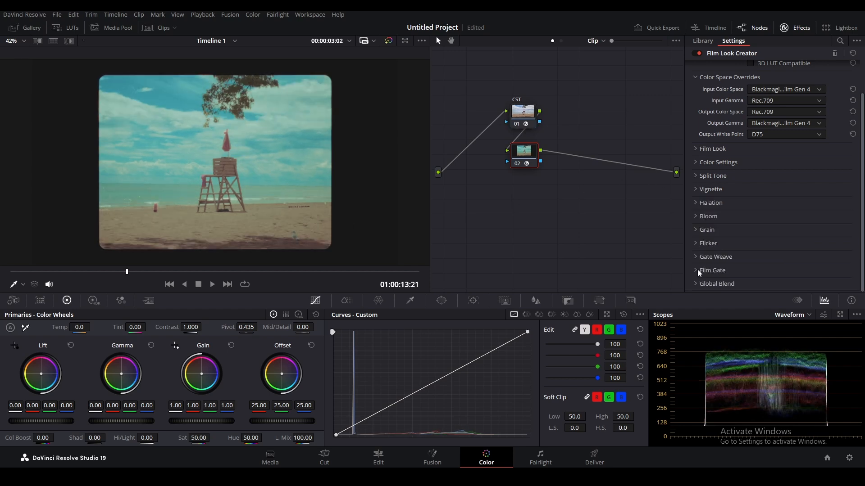
Set the Film Look Creator's film gate preset to Super 16mm and preview the beach clip in playback.
{"action": "left_click", "coordinate": [697, 269]}
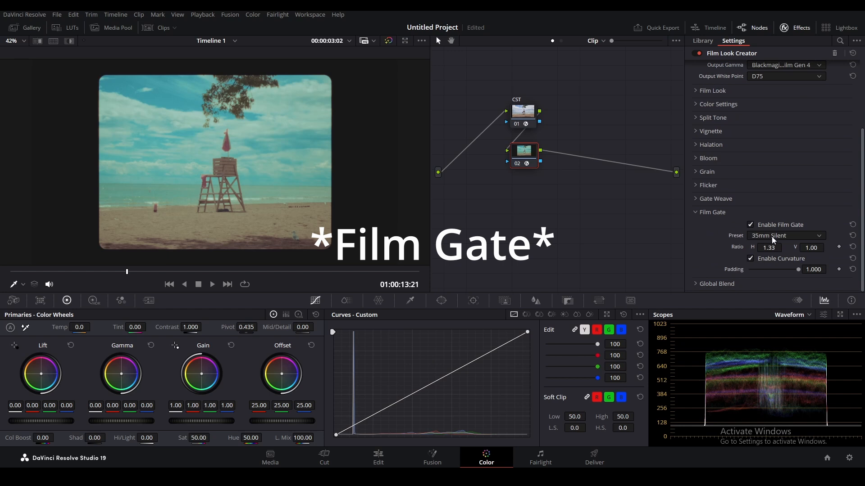
{"action": "left_click", "coordinate": [772, 236]}
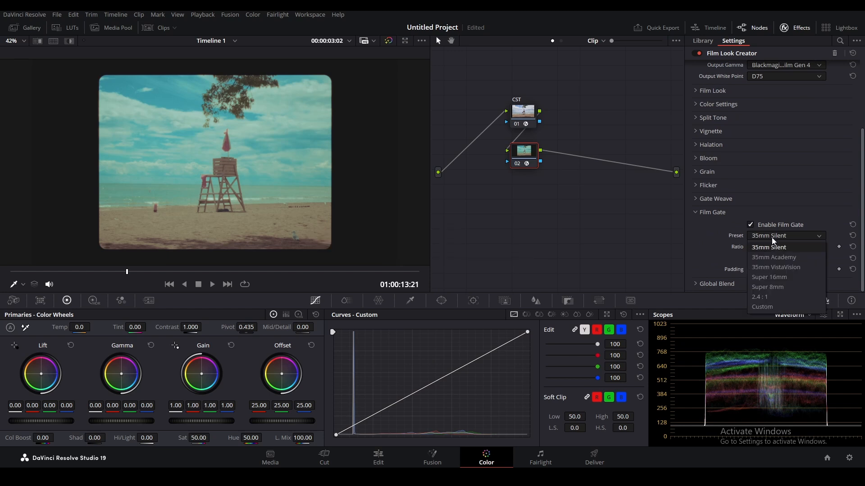
{"action": "left_click", "coordinate": [771, 277]}
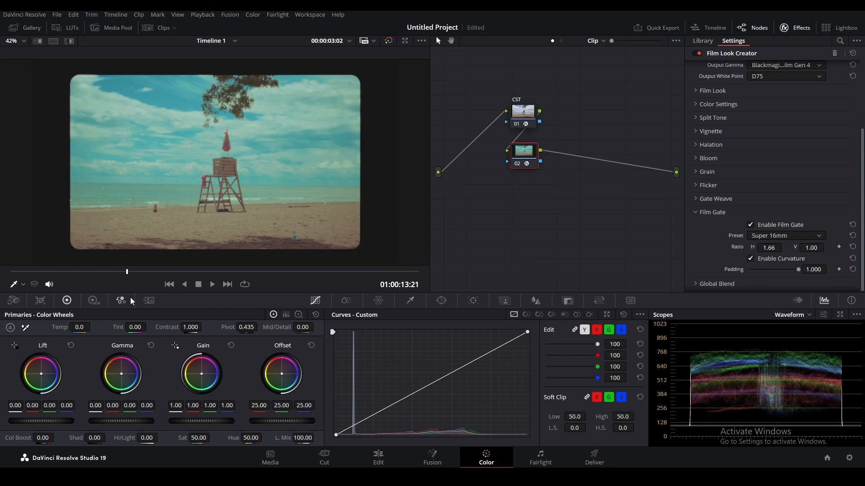
{"action": "key", "text": "space"}
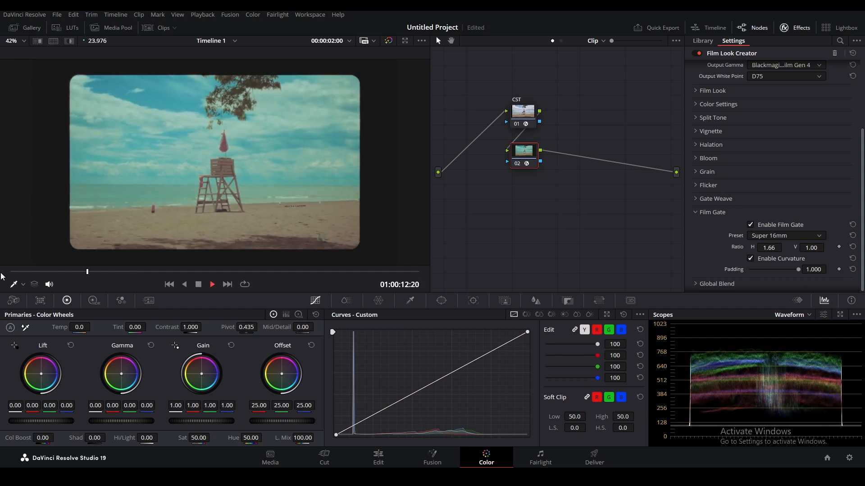
{"action": "key", "text": "space"}
{"action": "left_click", "coordinate": [771, 234]}
{"action": "left_click", "coordinate": [772, 276]}
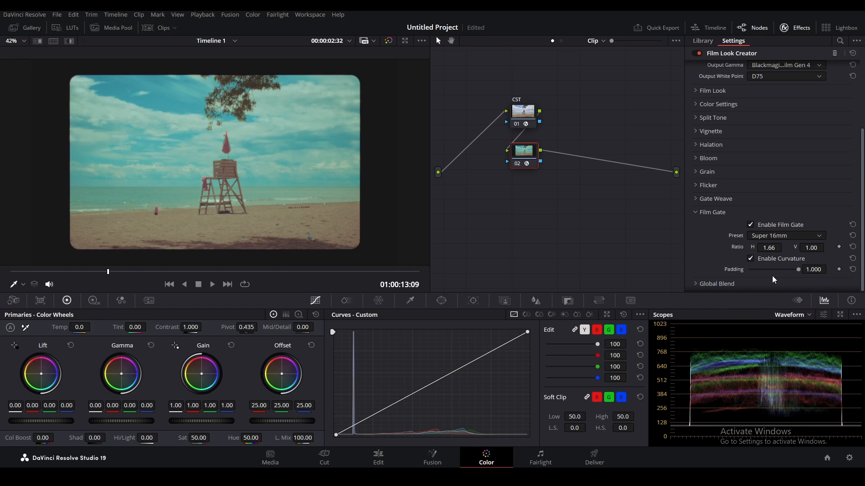
Check the Film Look Creator's Gate Weave amount and rate, and select the CST node.
{"action": "scroll", "coordinate": [743, 284], "scroll_direction": "down", "scroll_amount": 1}
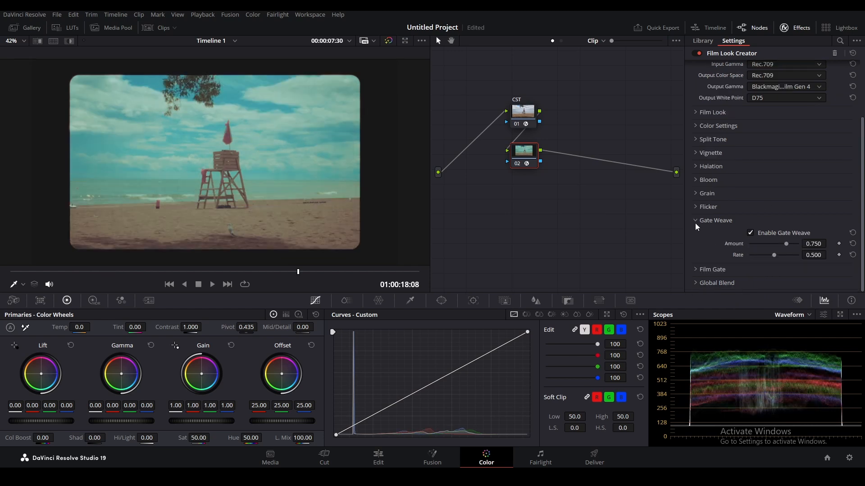
{"action": "left_click", "coordinate": [694, 220]}
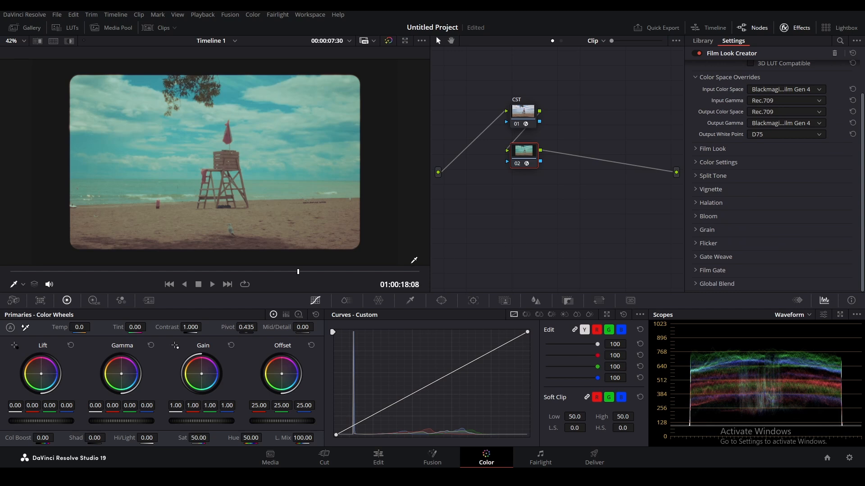
{"action": "left_click", "coordinate": [520, 116]}
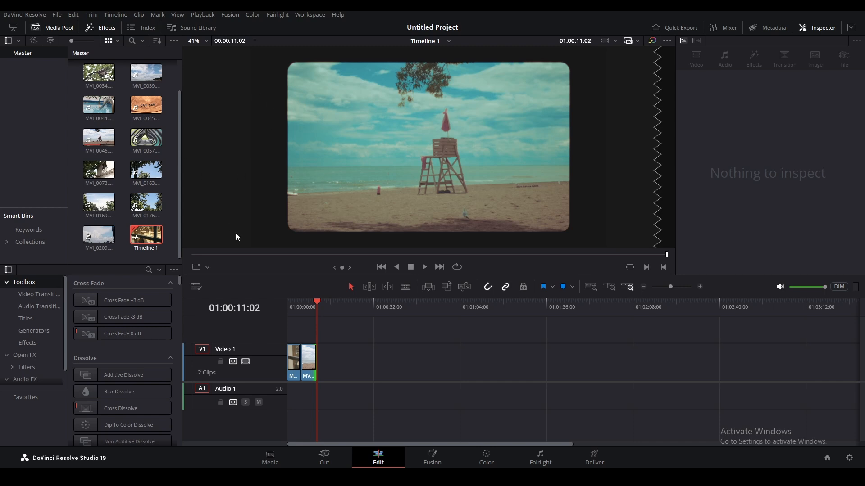
View the graded first clip and the graded beach clip in the Edit page timeline.
{"action": "left_click", "coordinate": [291, 306]}
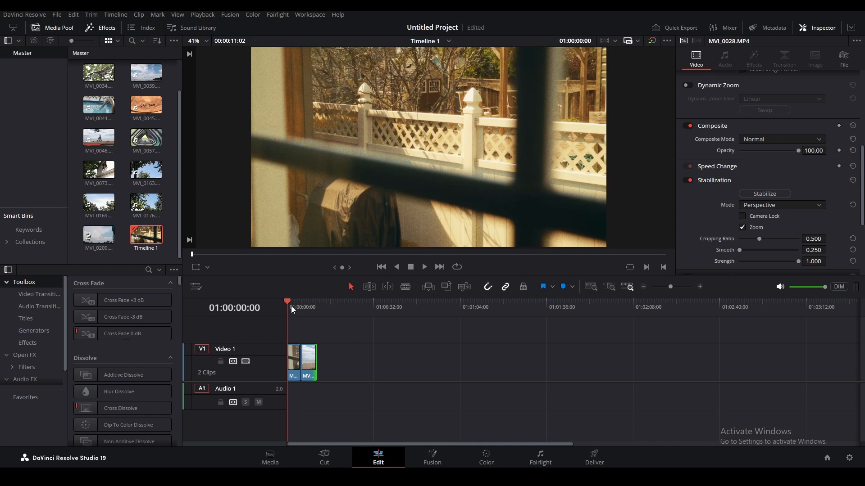
{"action": "left_click", "coordinate": [311, 306]}
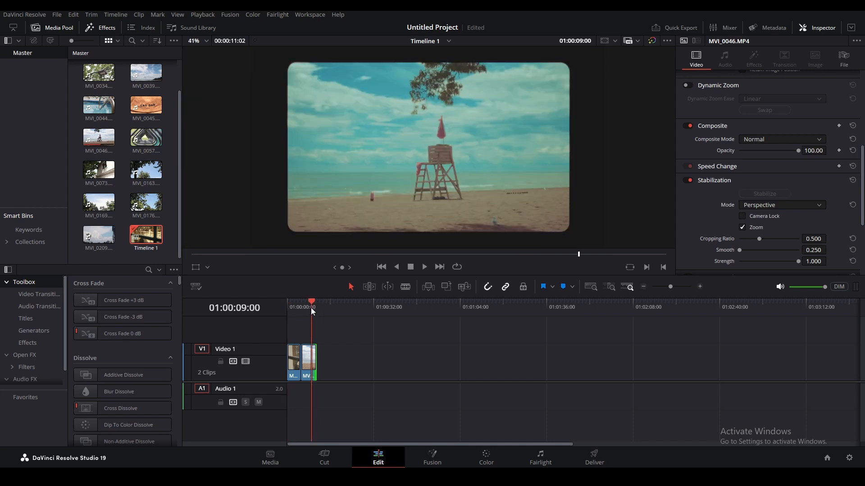